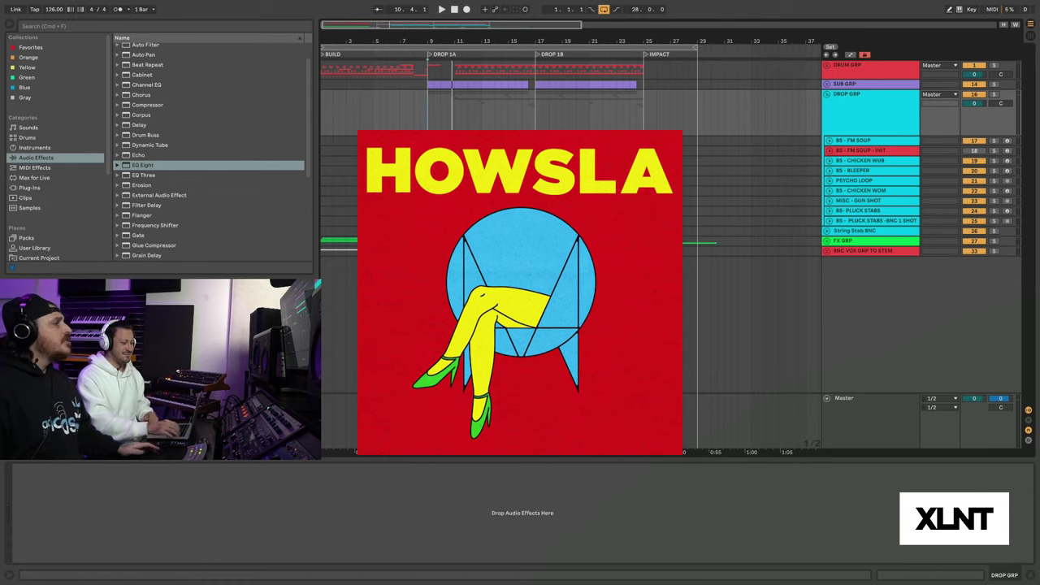
- Zoom into the drops around bar 9 and play to hear the existing FM Soup bass parts
left_click(426, 105)
left_click_drag(429, 41, 438, 95)
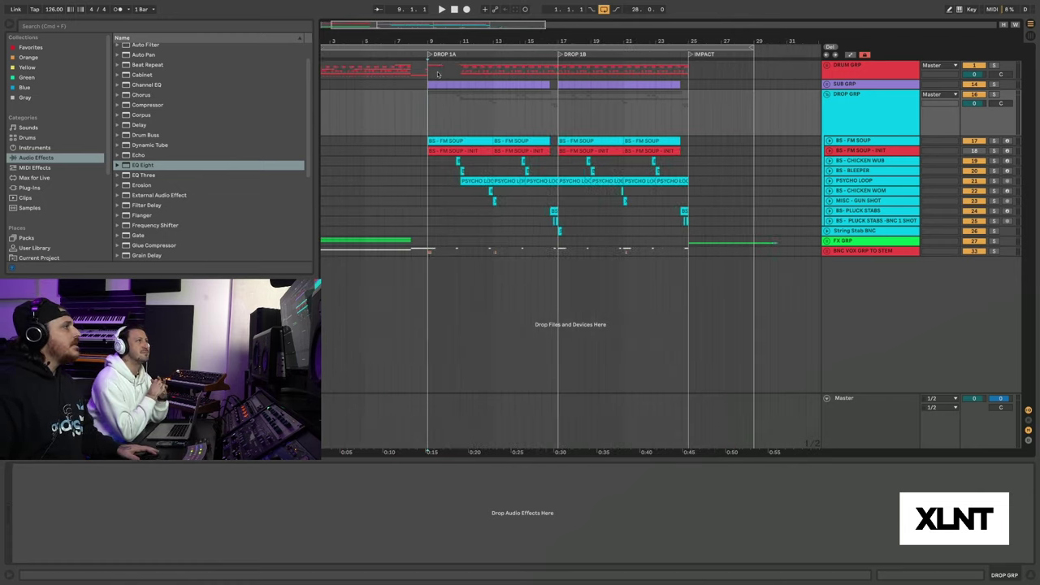
key("space")
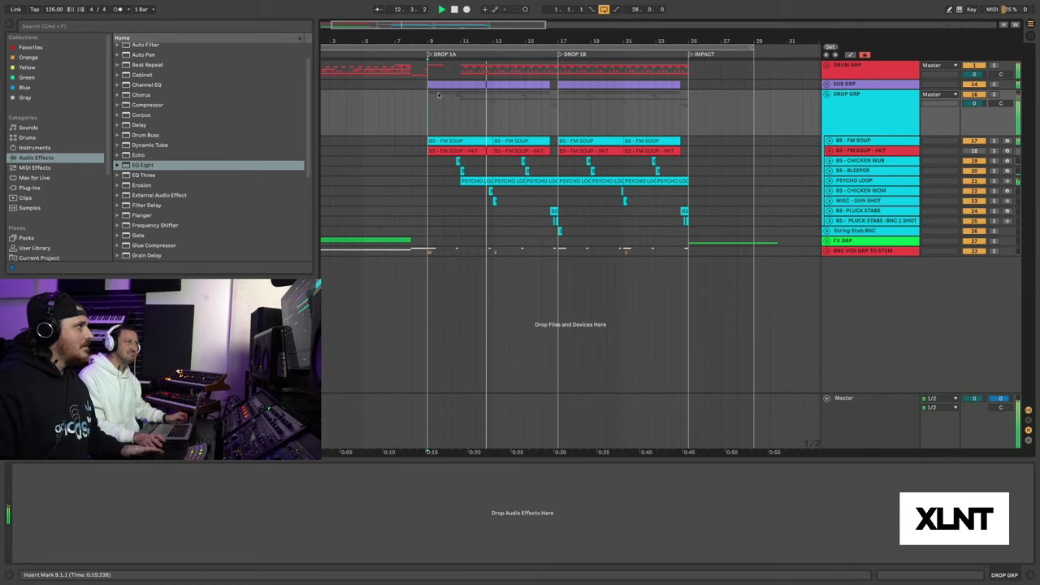
key("space")
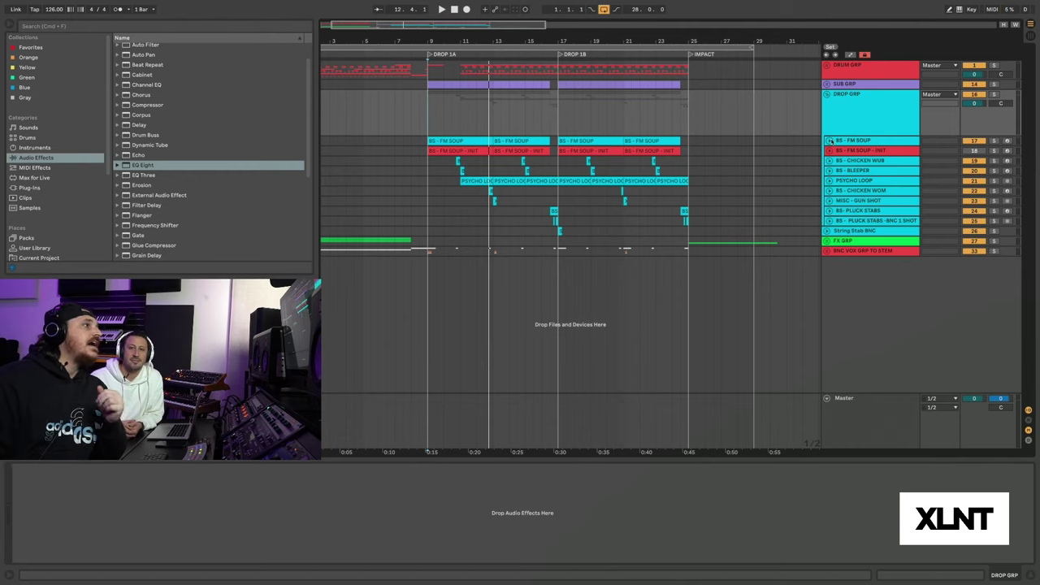
- Unfold the BS - FM SOUP - INIT track, solo it and play it from 9.2.1
left_click(829, 152)
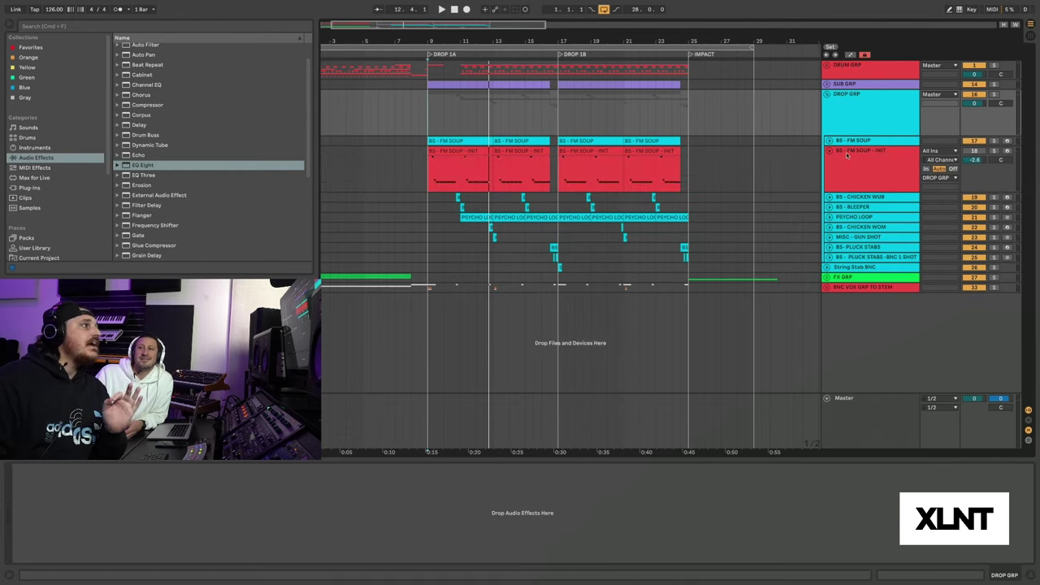
left_click(850, 156)
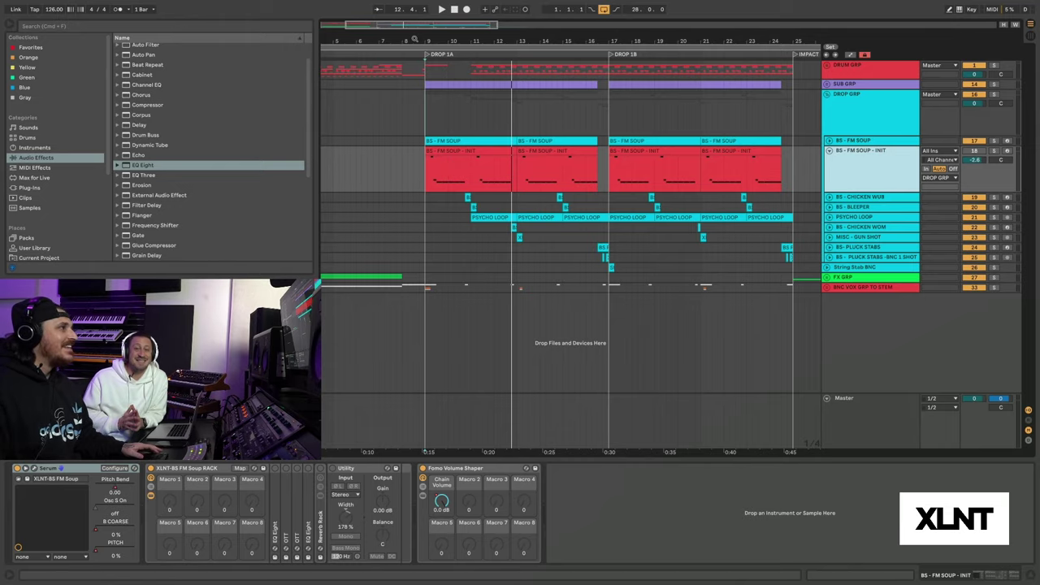
scroll(453, 167, "up", 3)
left_click(453, 166)
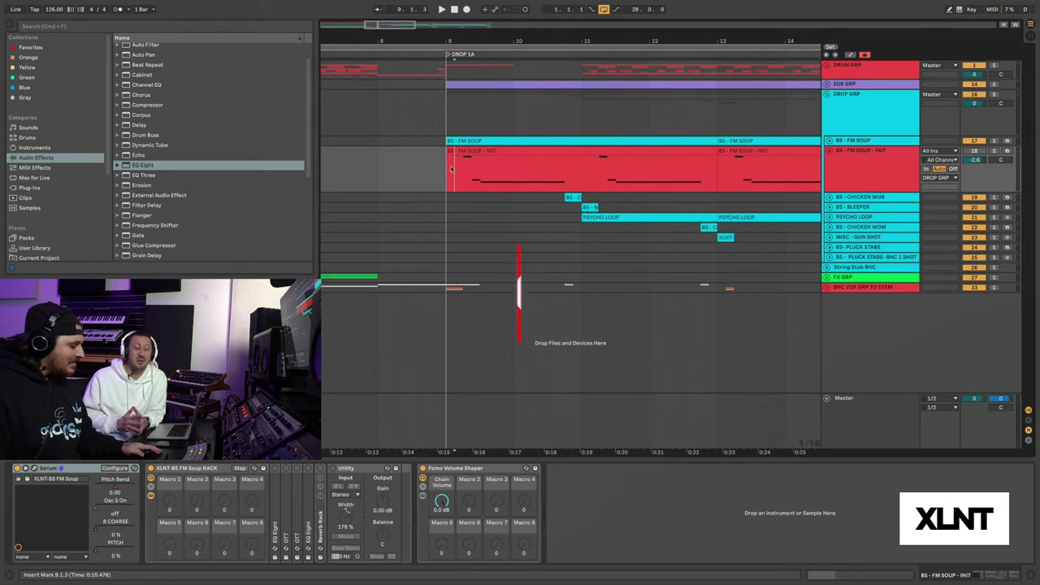
left_click(461, 172)
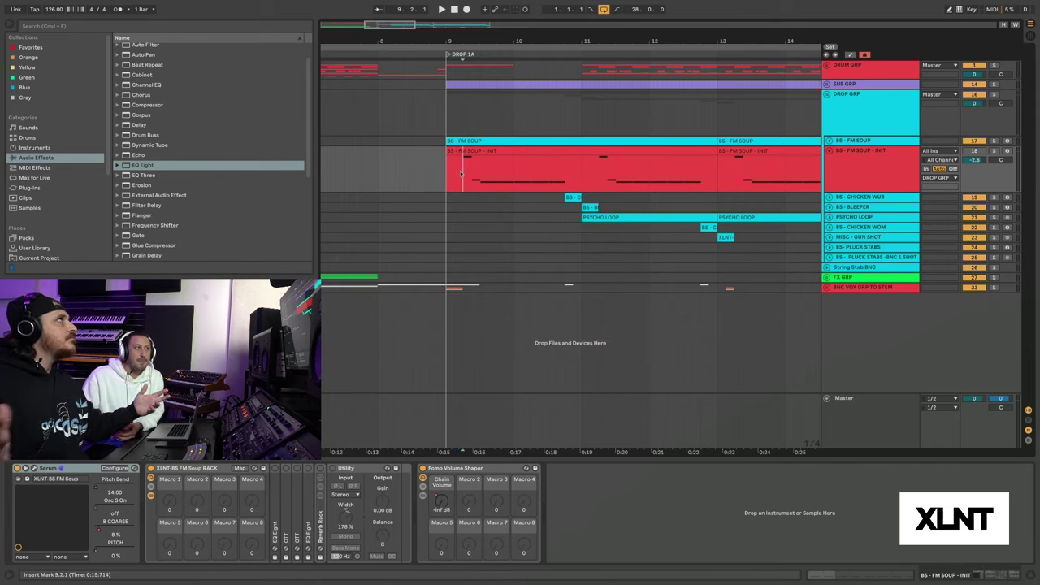
left_click(993, 152)
key("space")
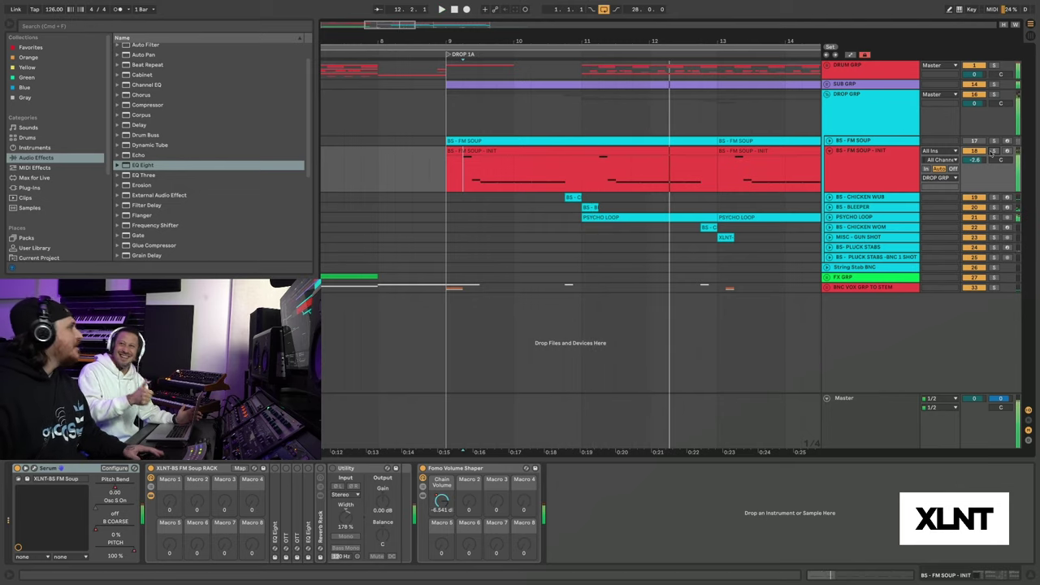
key("space")
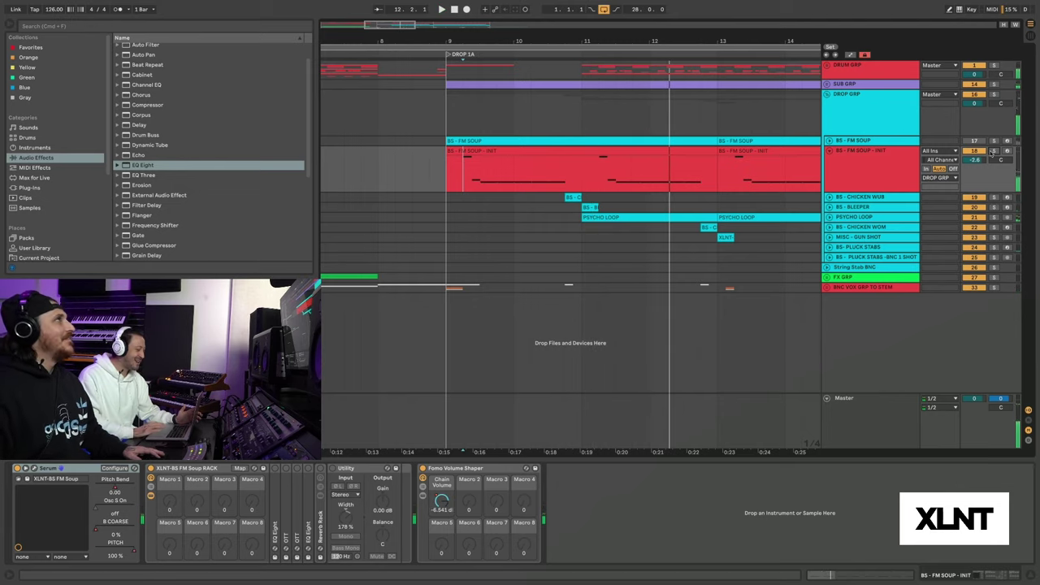
- Open the track's Serum editor, move it off the browser, enlarge it to about 124%, then close it
left_click(863, 157)
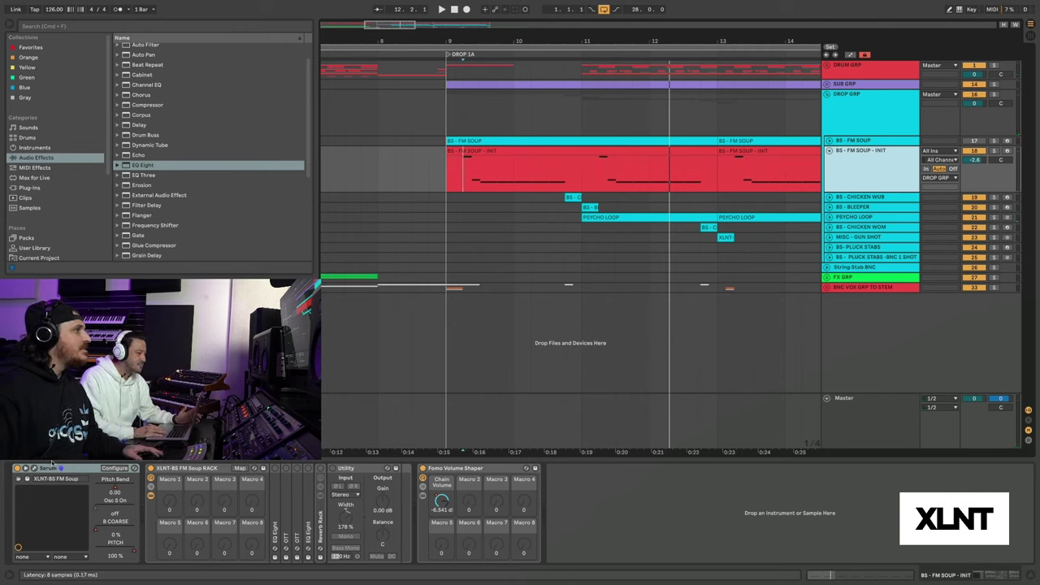
key("super+alt+p")
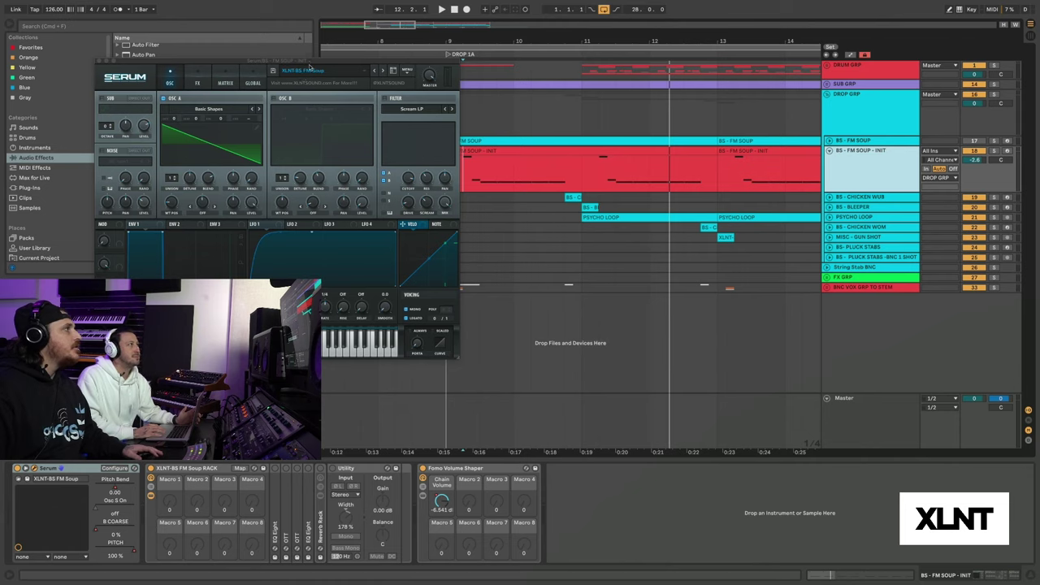
left_click_drag(310, 62, 647, 81)
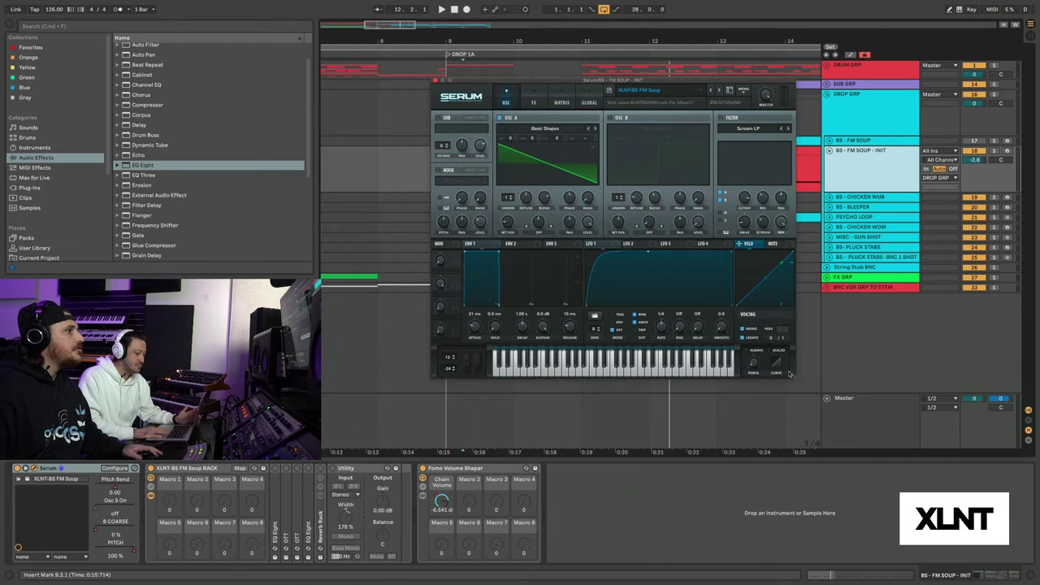
left_click_drag(797, 379, 854, 452)
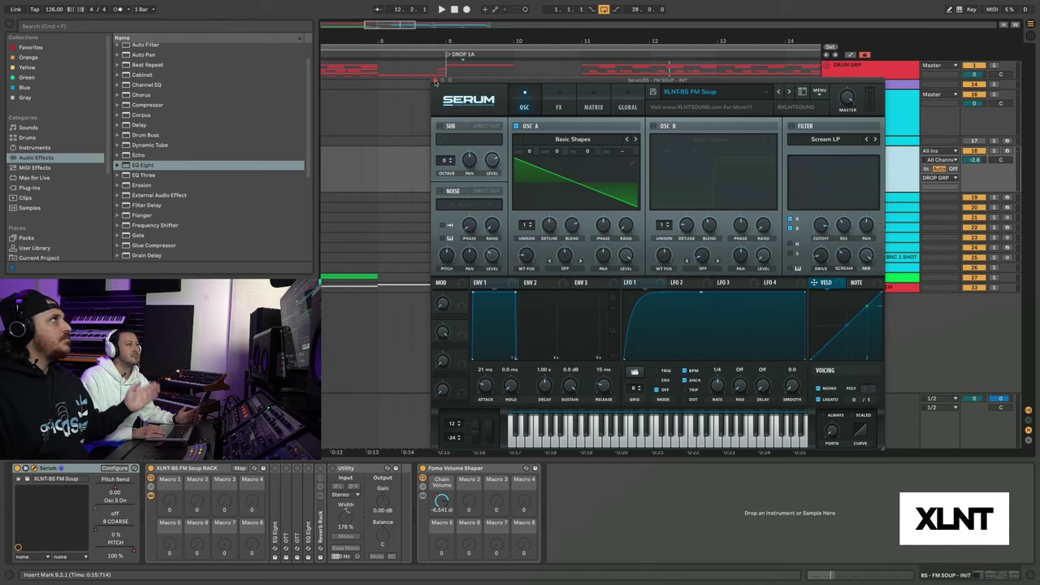
left_click(435, 81)
- Show the INIT track's Serum Pitch Bend automation lane
key("a")
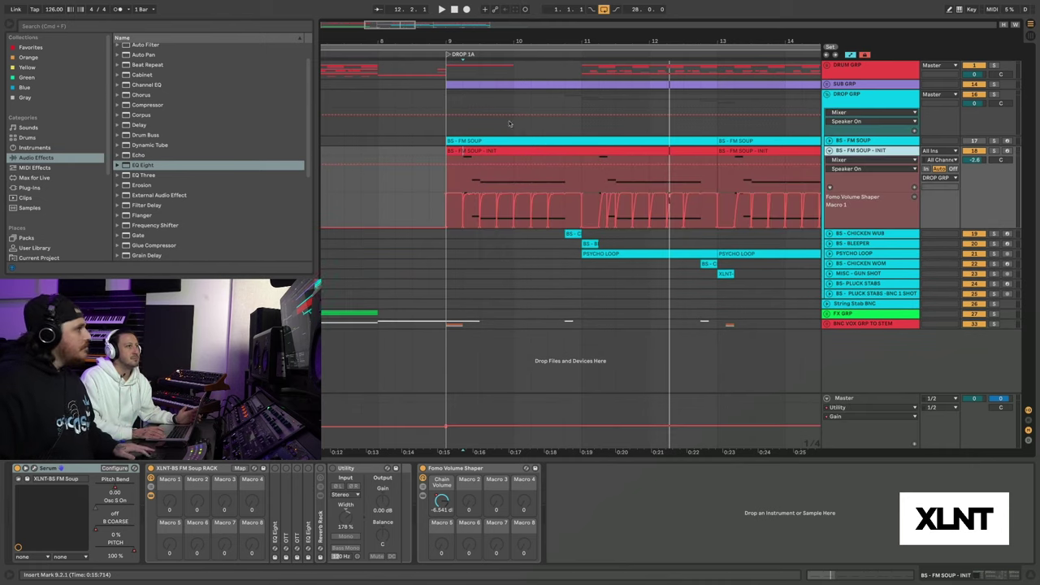
left_click(849, 160)
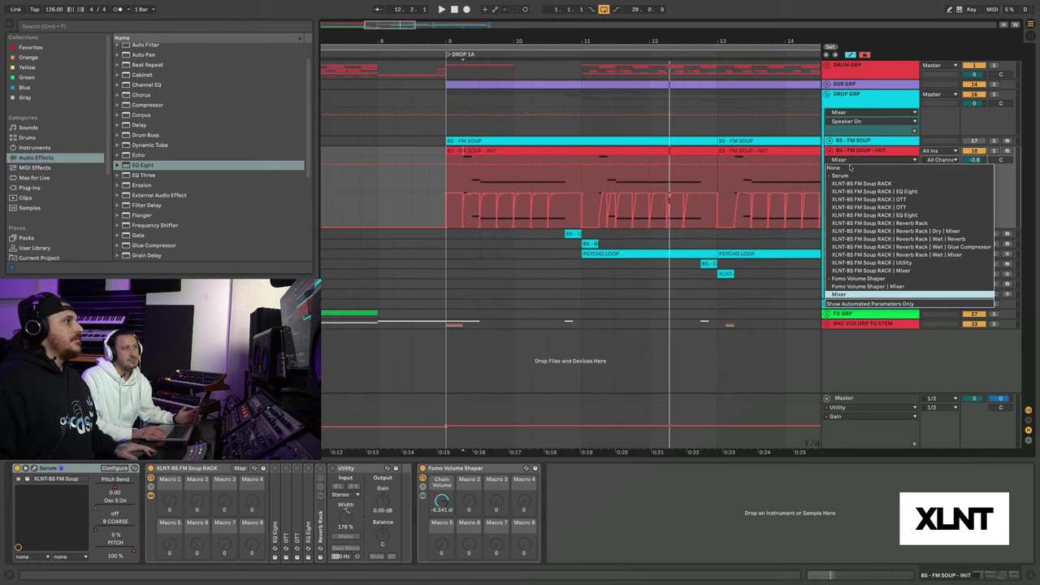
left_click(849, 187)
left_click(849, 169)
left_click(845, 185)
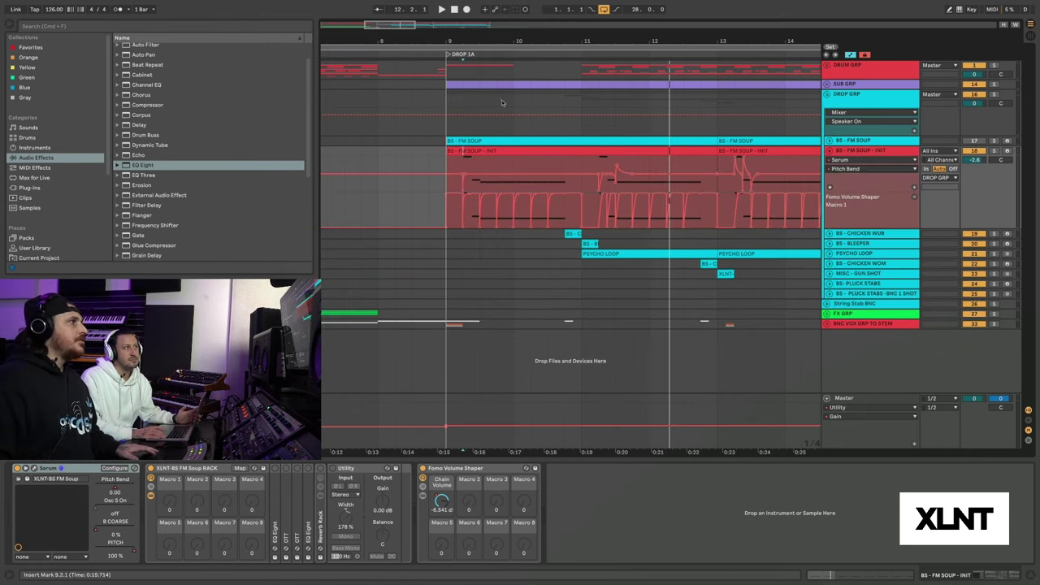
- Audition the pitch dives from bars 9.2, 11.2 and 13.2
left_click_drag(467, 38, 457, 162)
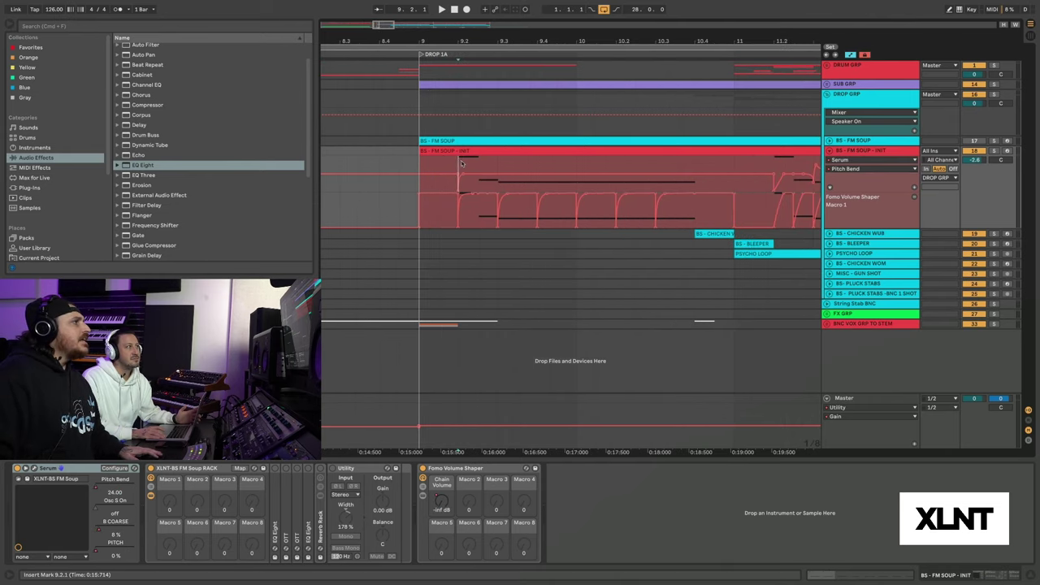
key("space")
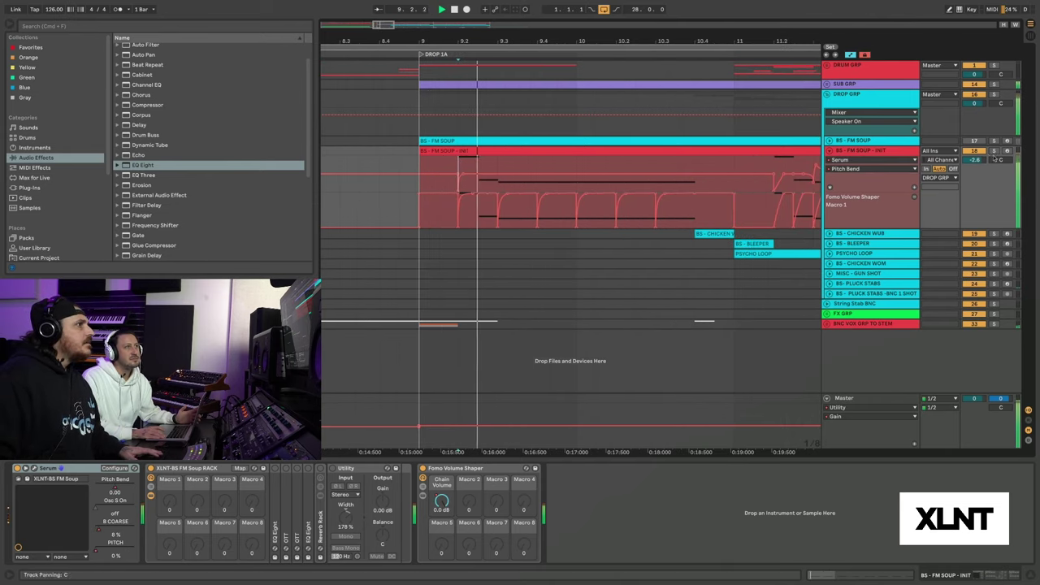
left_click(773, 160)
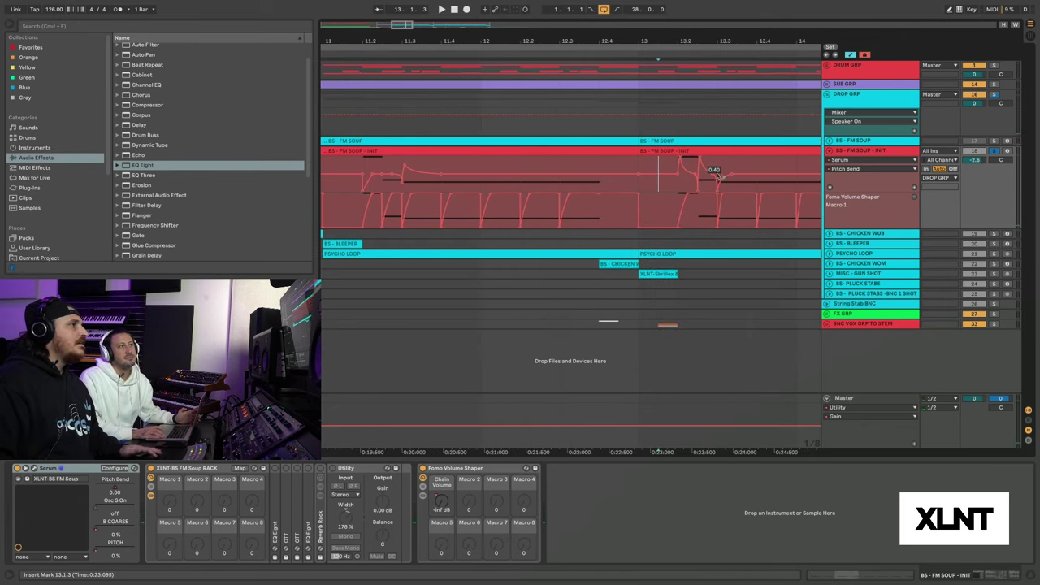
left_click(679, 183)
key("space")
left_click(692, 51)
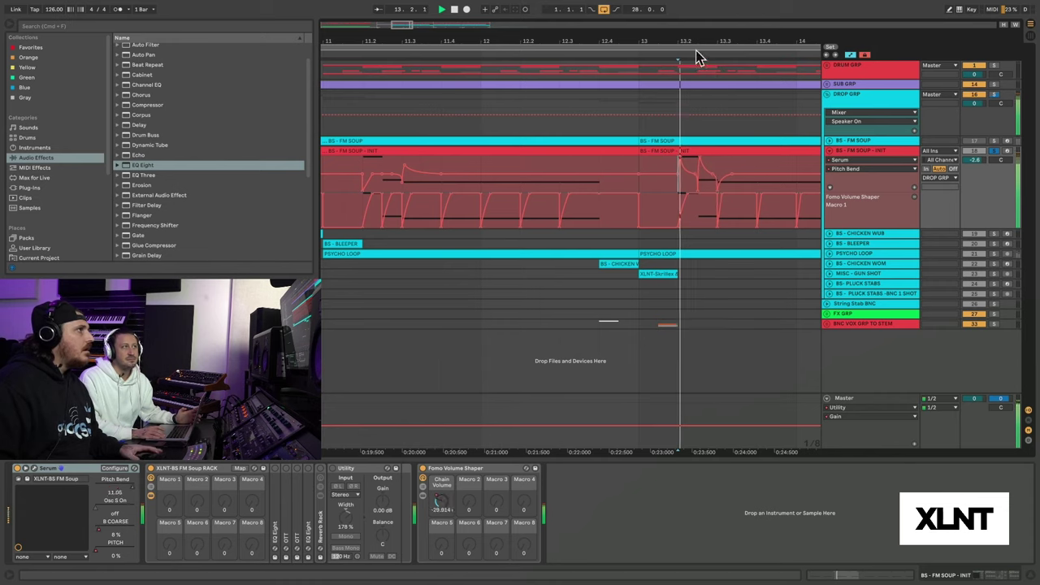
key("minus")
key("space")
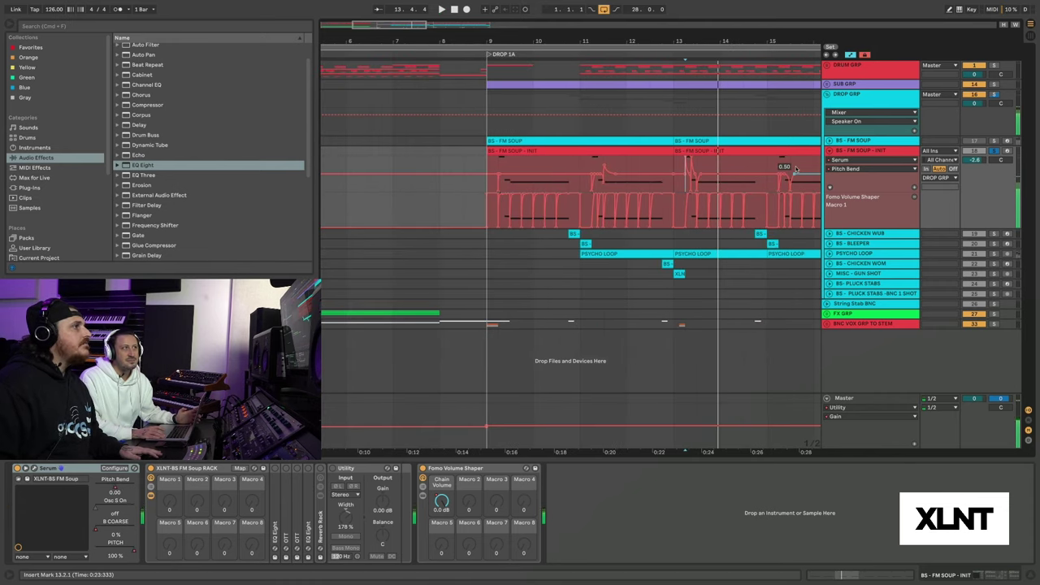
- Scroll along the drop and reopen the Serum editor on the XLNT-BS FM Soup patch
scroll(569, 203, "right", 3)
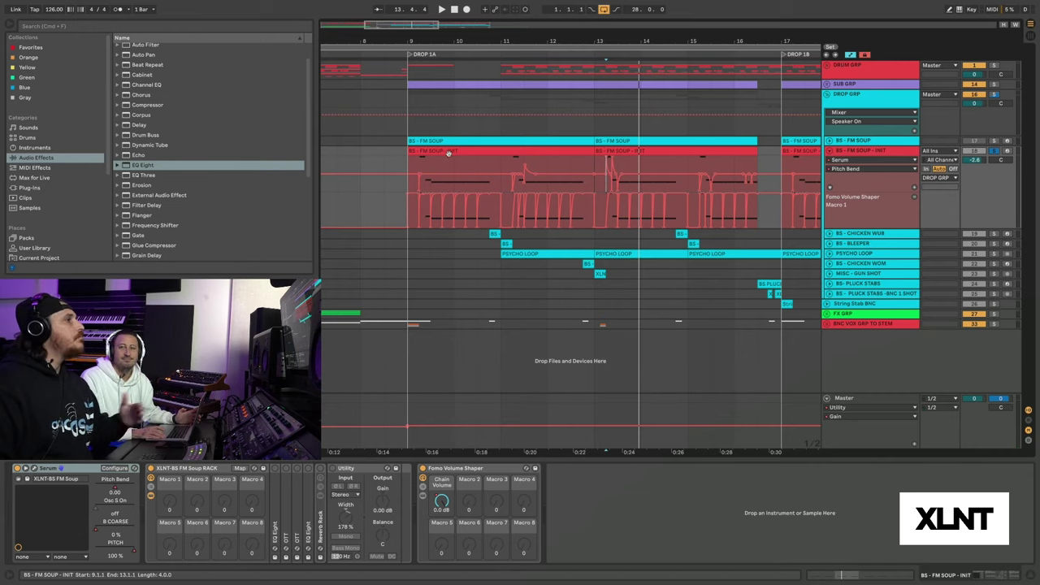
scroll(451, 159, "right", 2)
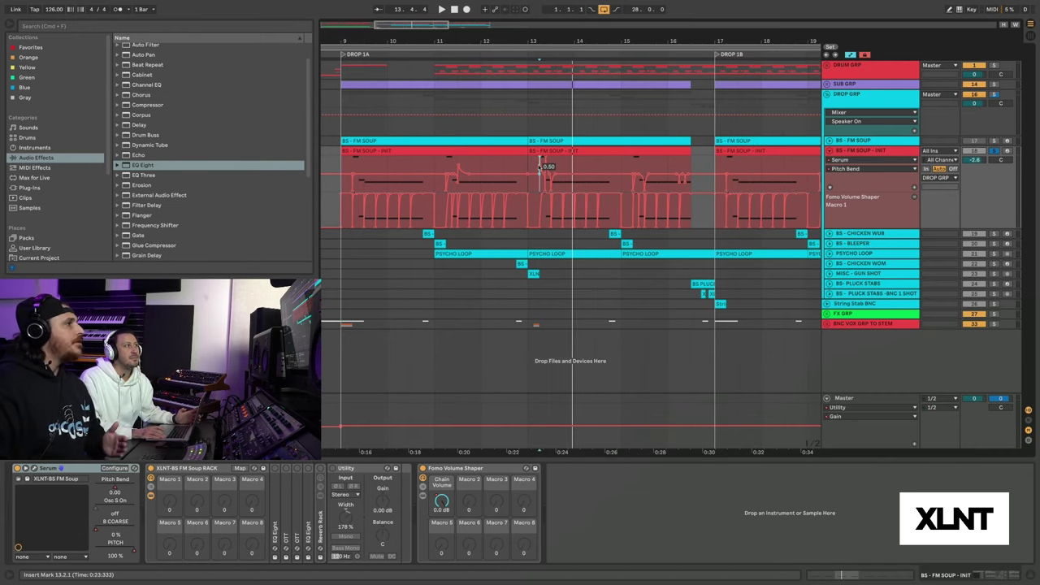
scroll(542, 167, "right", 3)
scroll(586, 195, "left", 2)
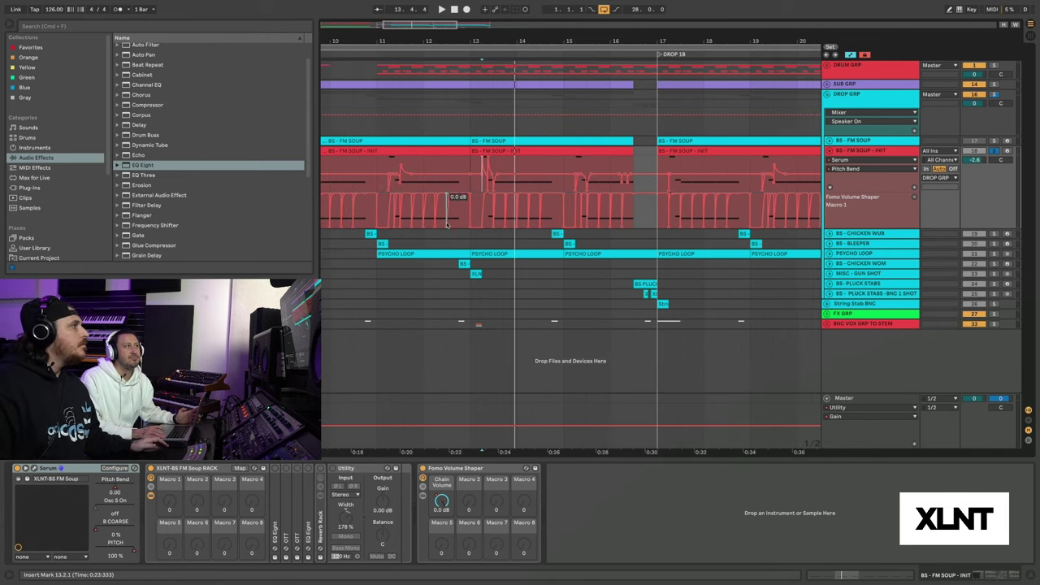
scroll(609, 234, "left", 3)
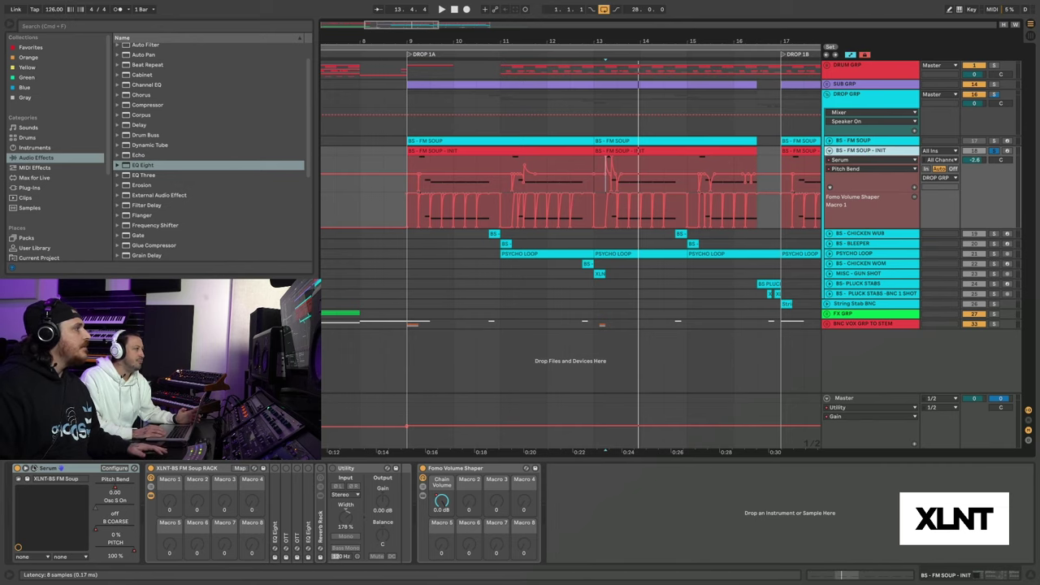
left_click(34, 469)
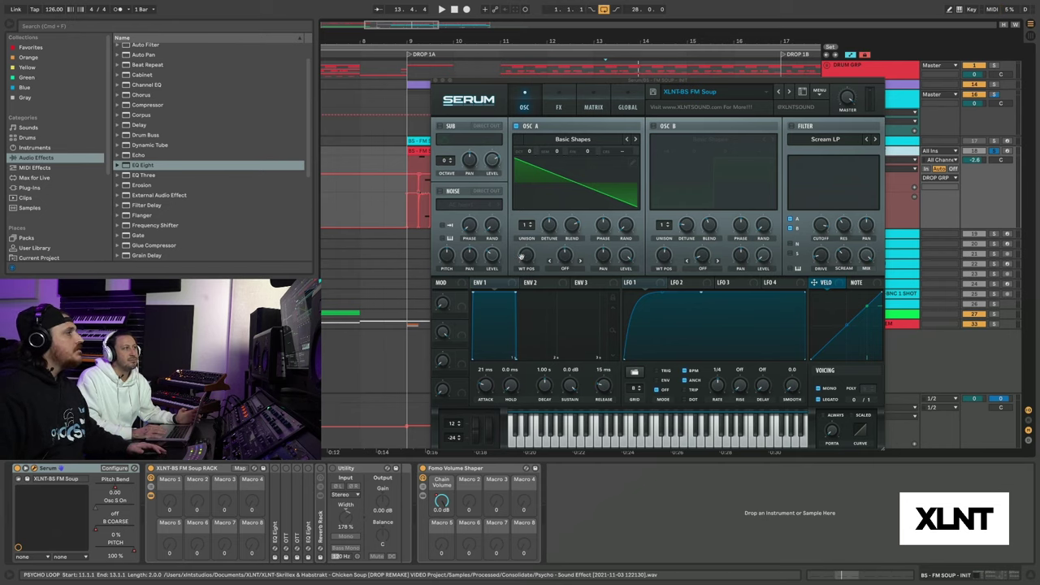
- Morph oscillator A's wavetable to a sine and set its warp to FM (from B)
left_click_drag(527, 256, 504, 327)
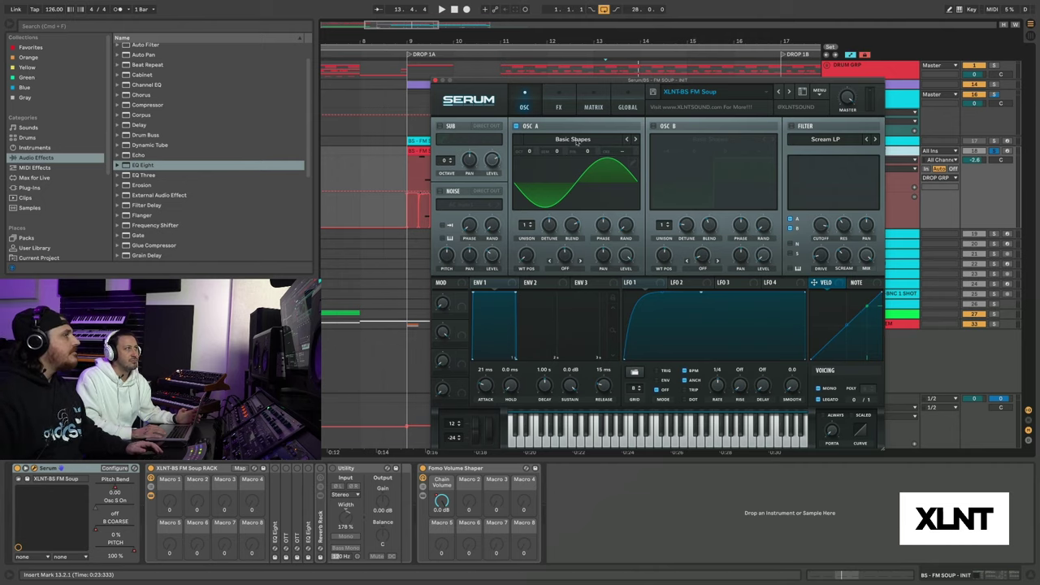
left_click(565, 269)
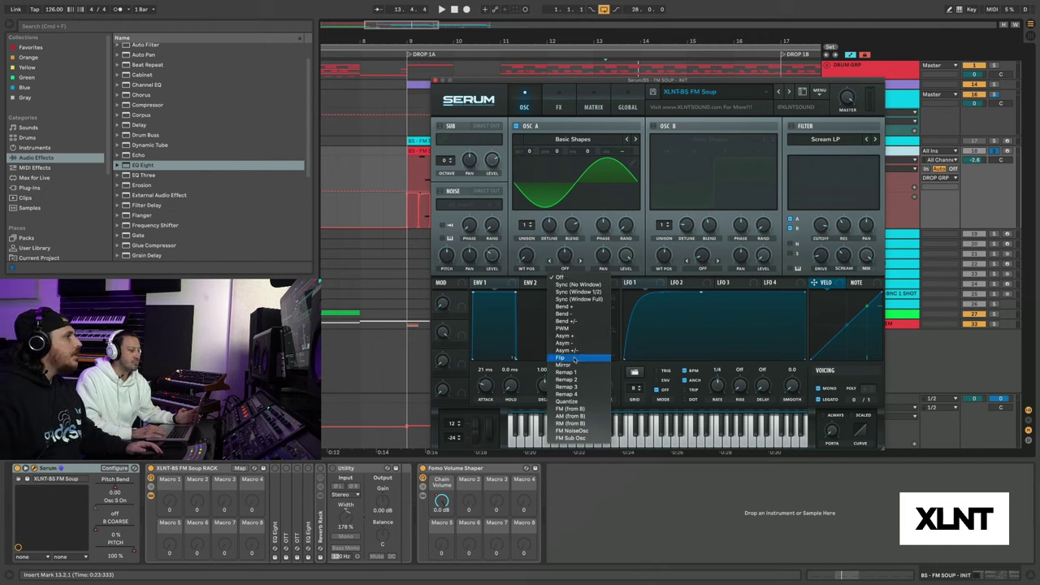
left_click(573, 408)
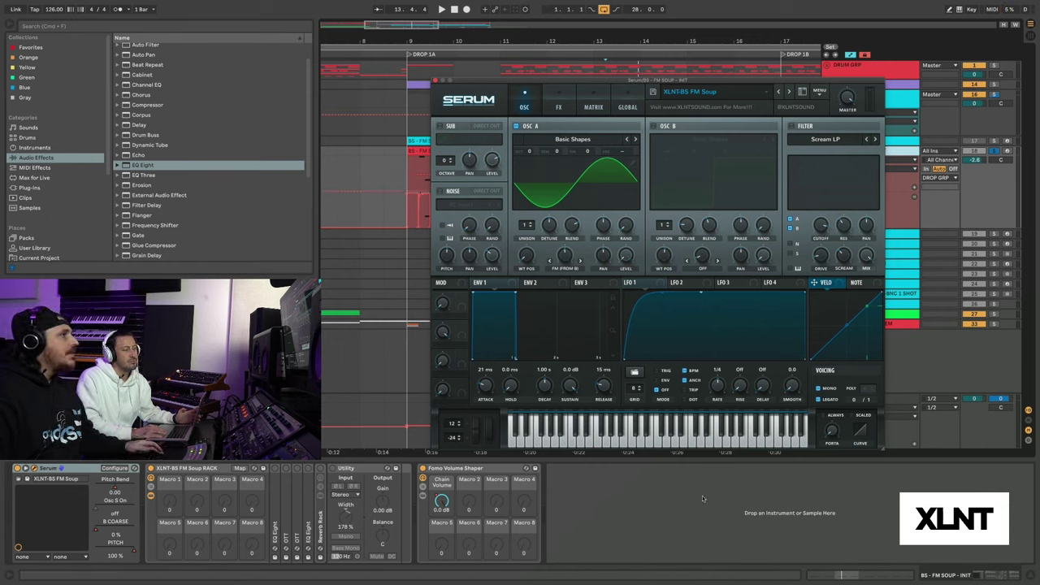
- Switch LFO 1 to ENV mode and play the arrangement to hear it
left_click(662, 300)
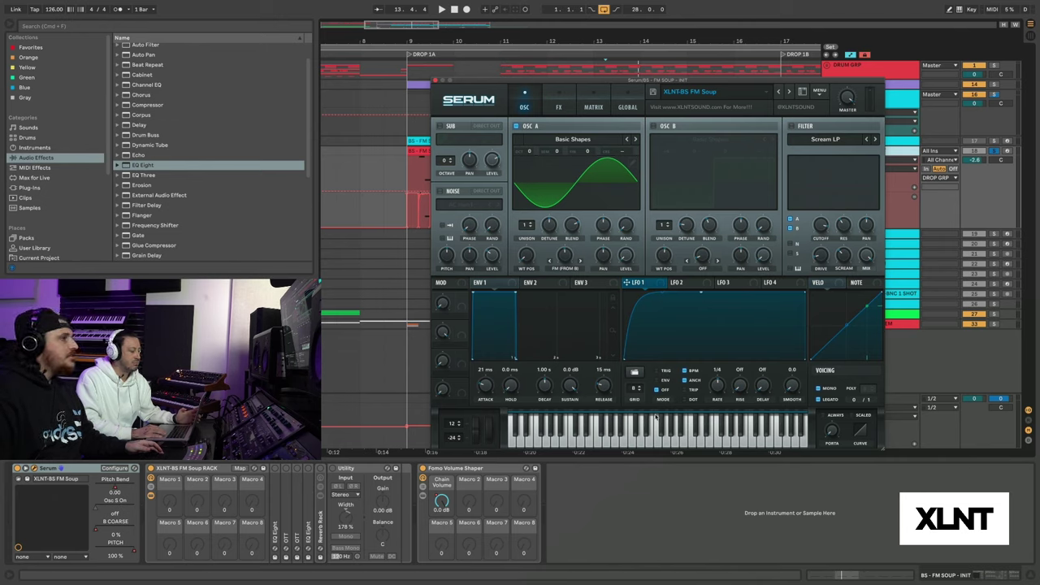
left_click(658, 380)
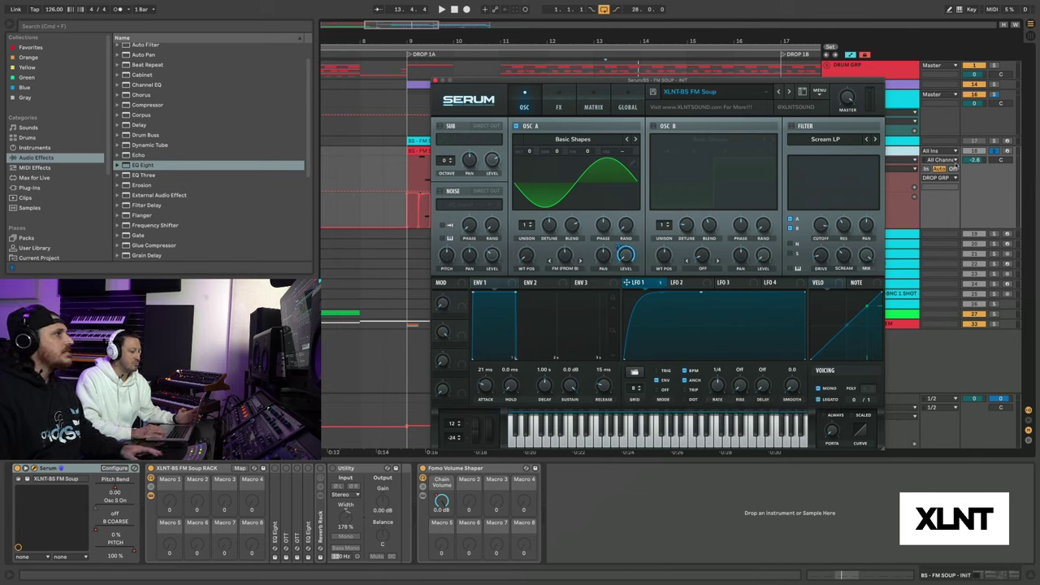
key("space")
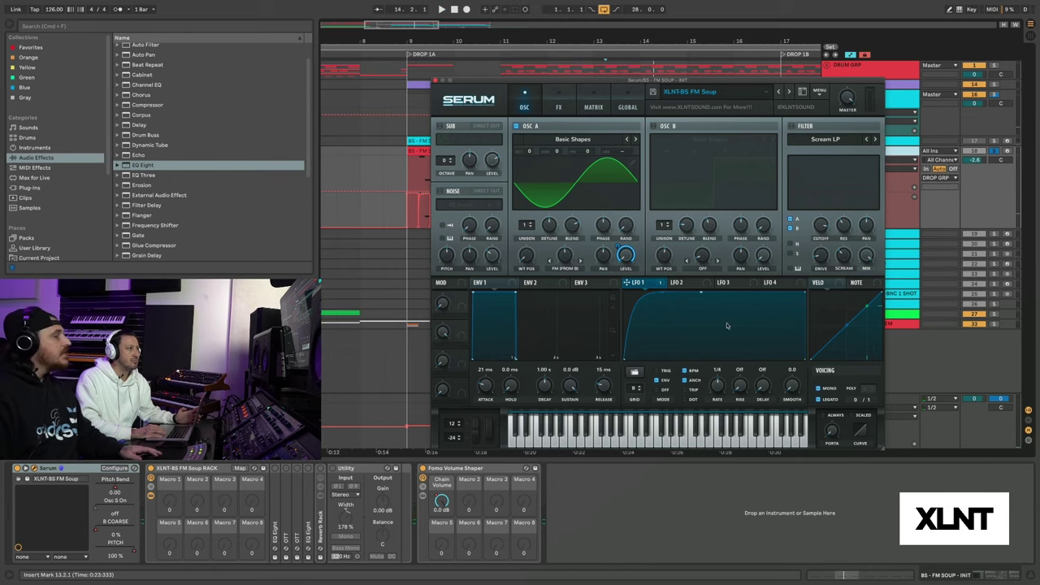
- Switch on oscillator B with the Basic Shapes wavetable and audition the patch
left_click(655, 126)
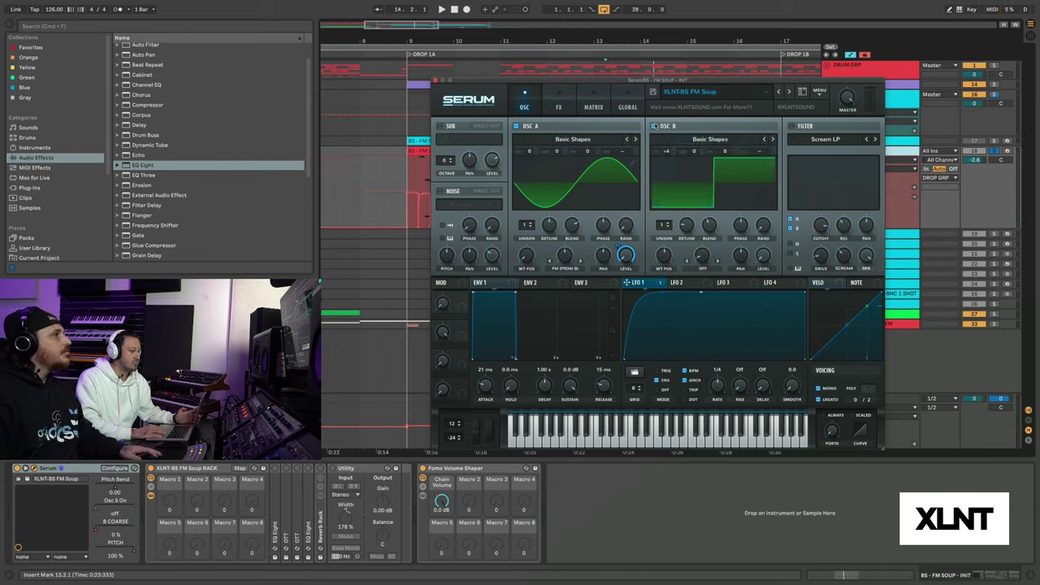
left_click(719, 139)
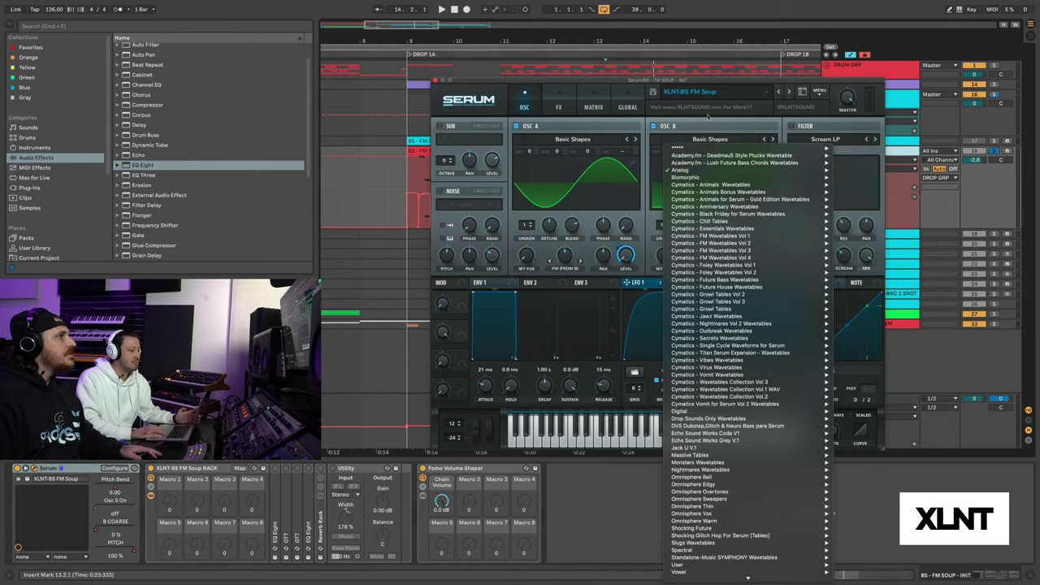
left_click(664, 254)
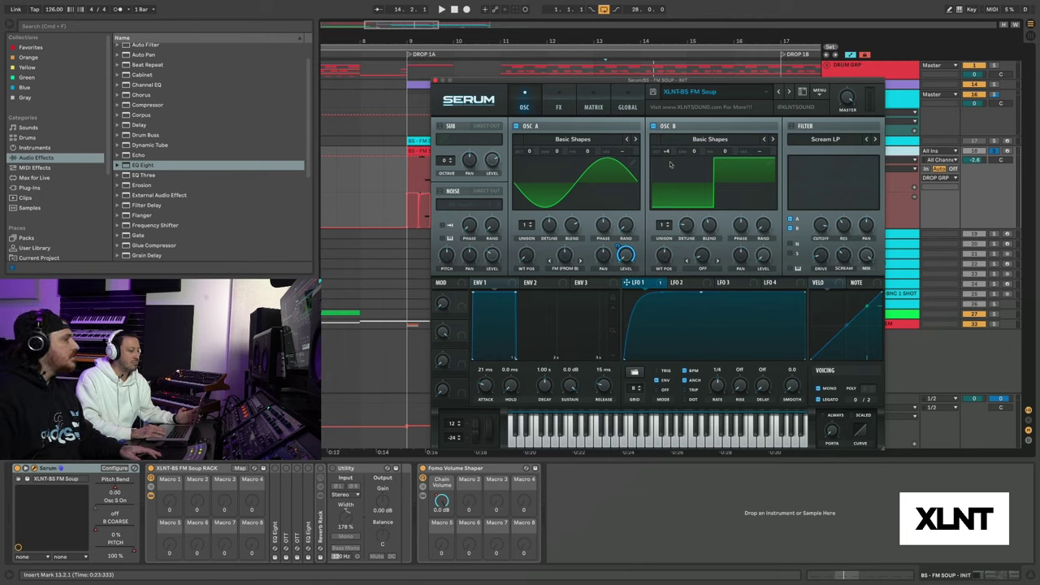
key("space")
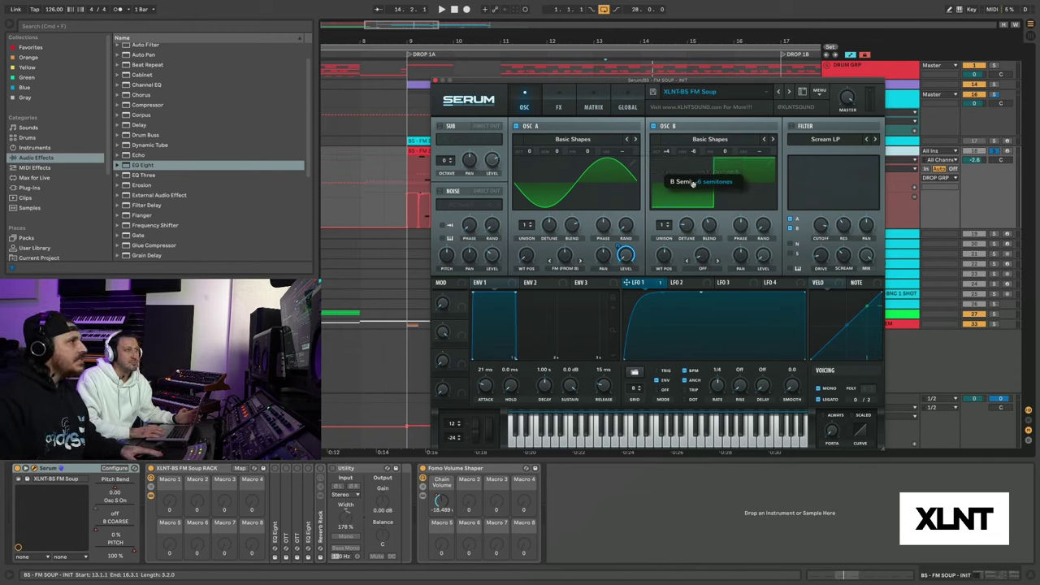
key("space")
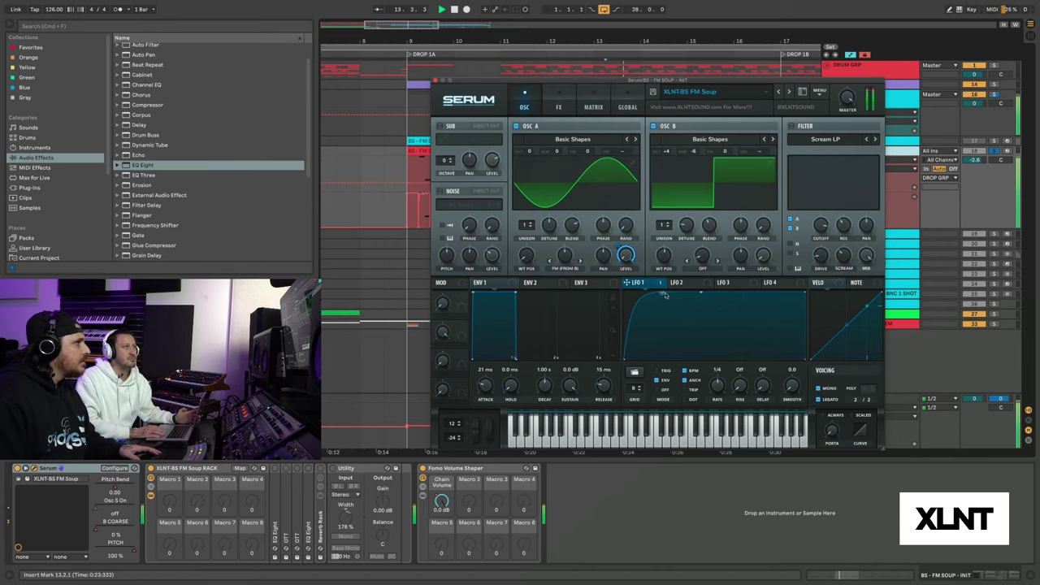
- Set oscillator B's warp mode to sync, show LFO 2's settings and play back
left_click(716, 260)
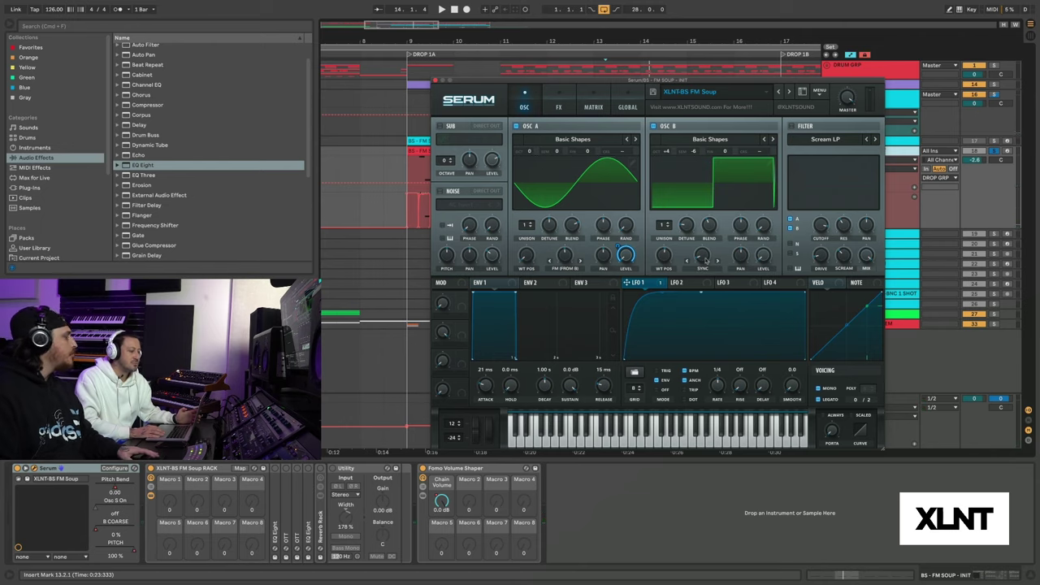
mouse_move(706, 261)
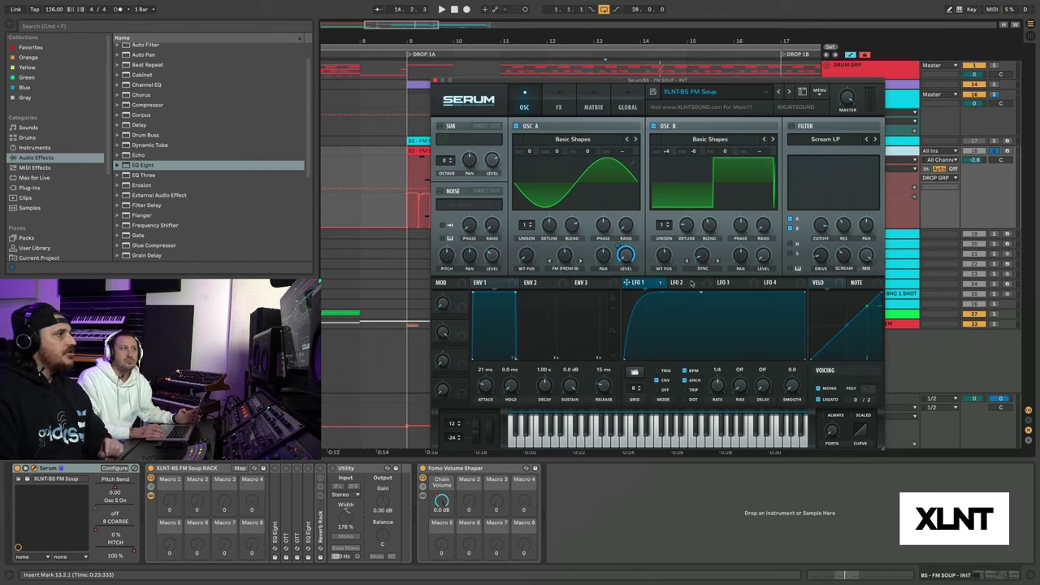
left_click(690, 282)
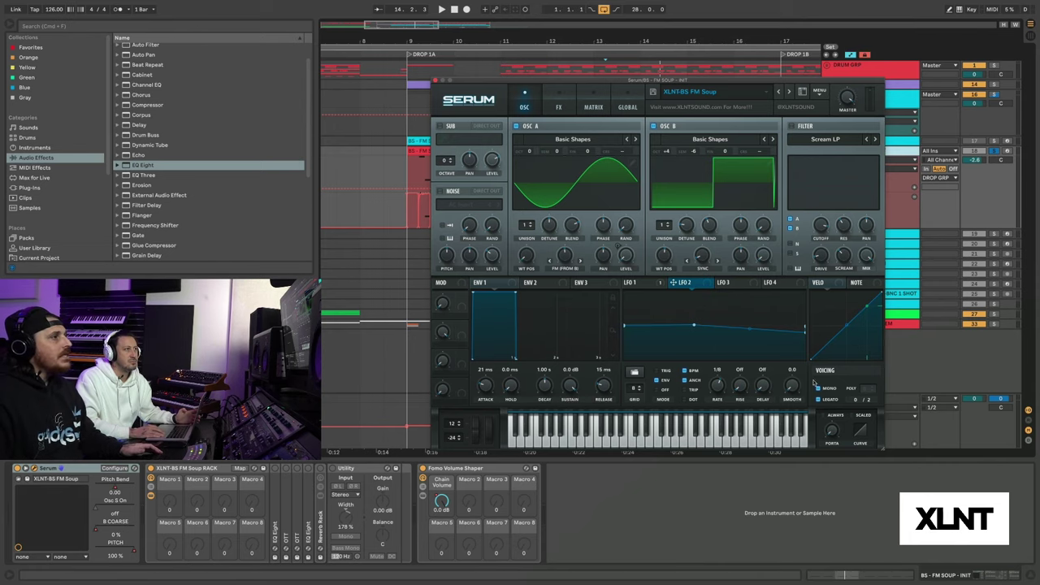
key("space")
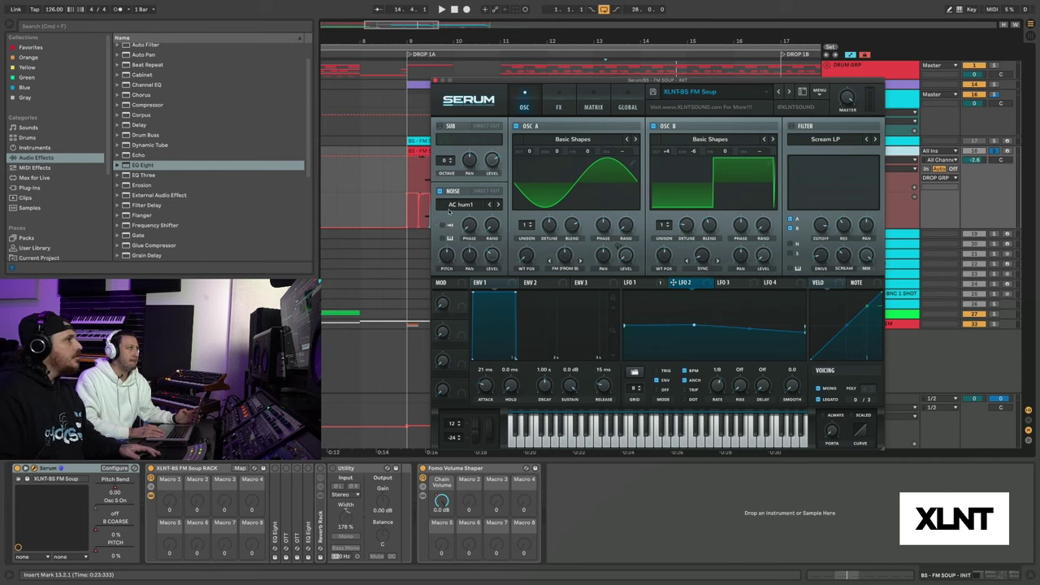
- Add the AC hum1 noise layer and audition it
left_click(453, 206)
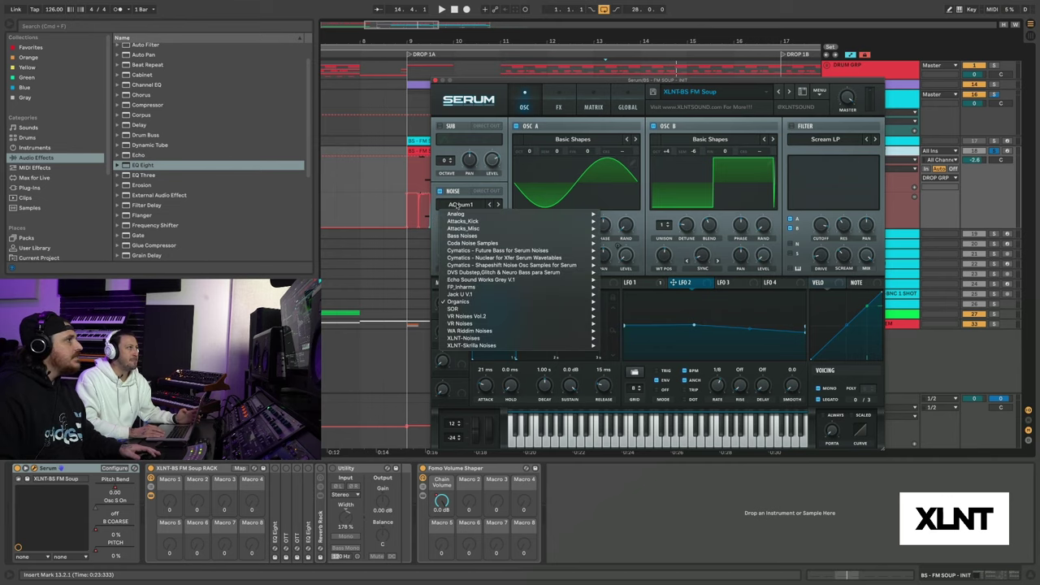
left_click(498, 223)
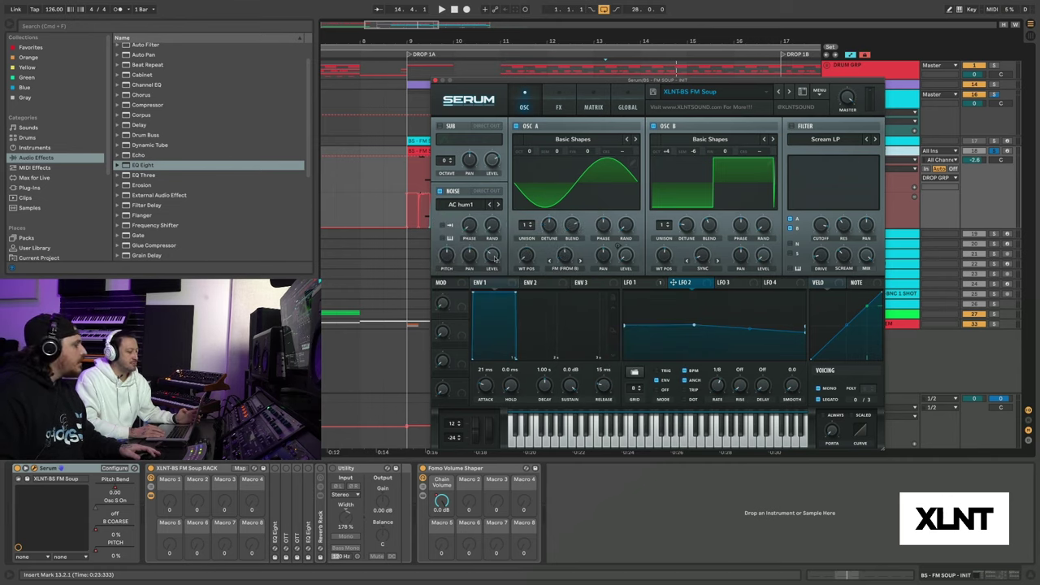
mouse_move(492, 256)
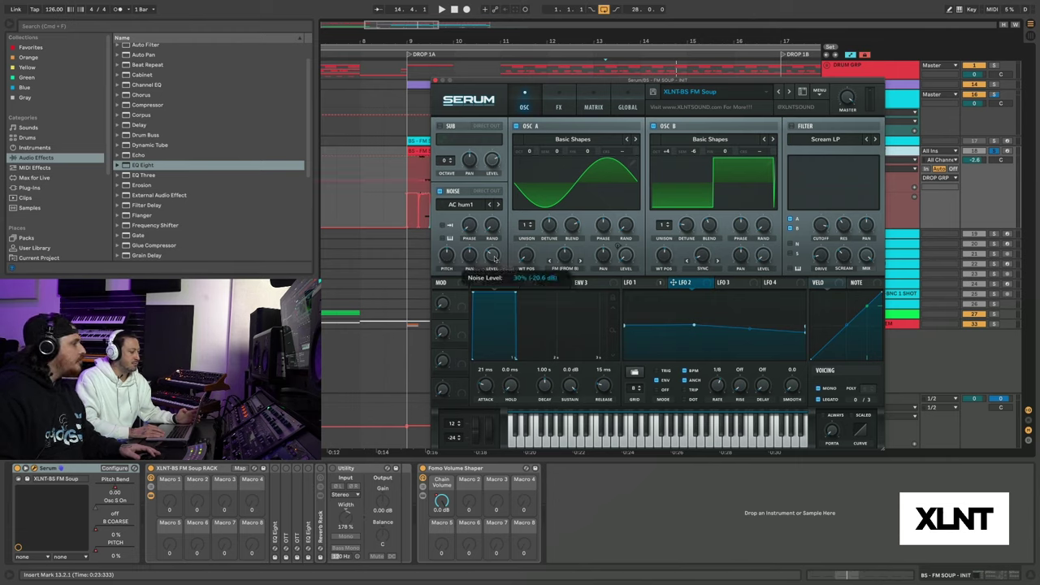
key("space")
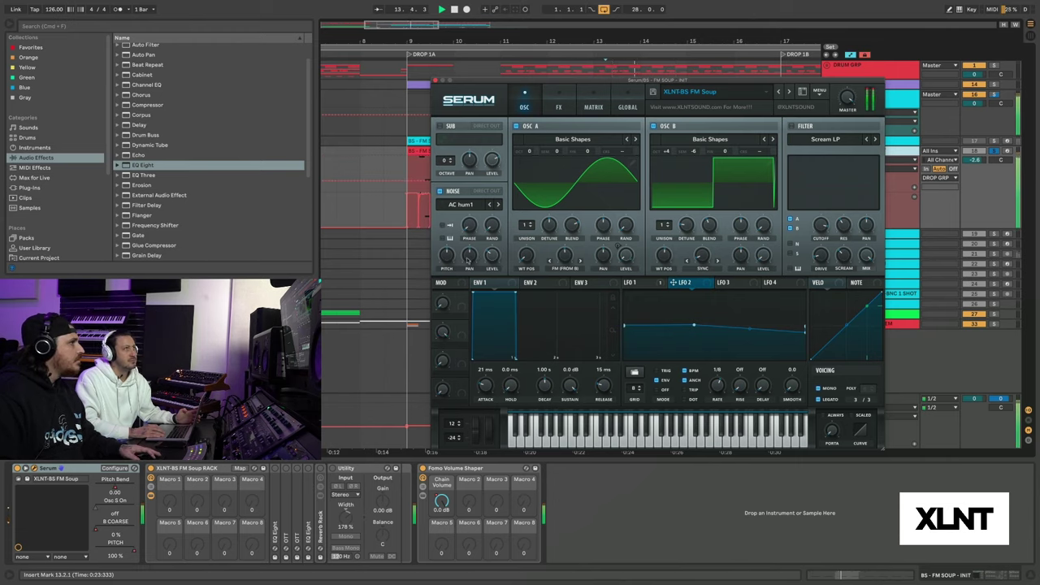
key("space")
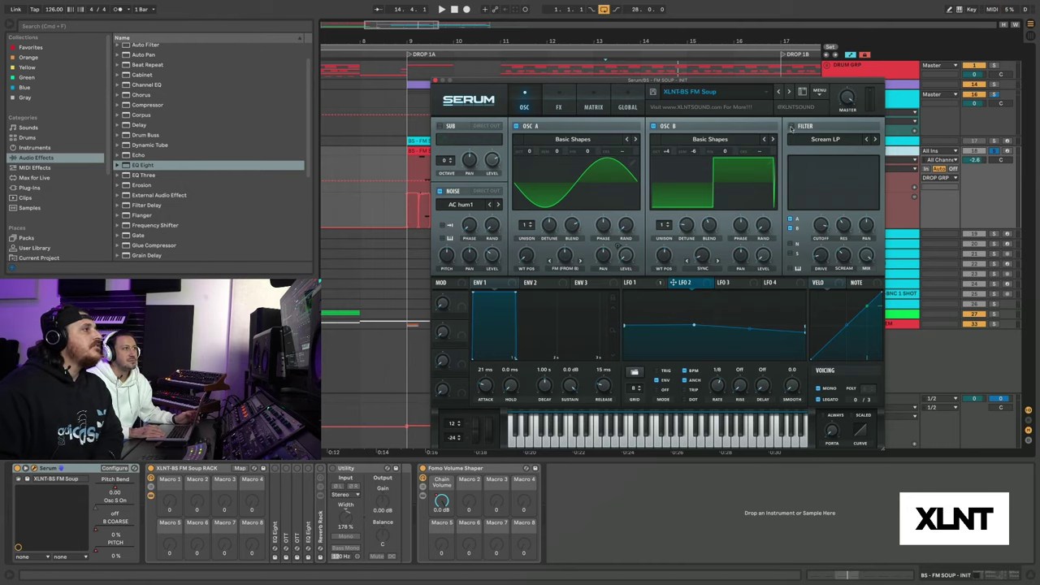
- Power on the Scream LP filter and audition the filtered FM Soup patch
left_click(791, 126)
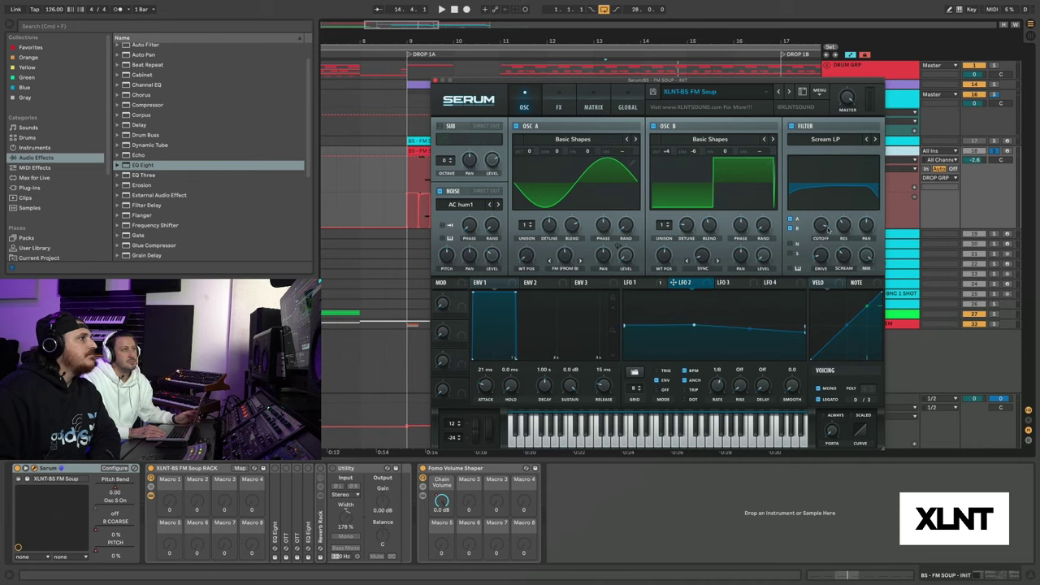
mouse_move(823, 230)
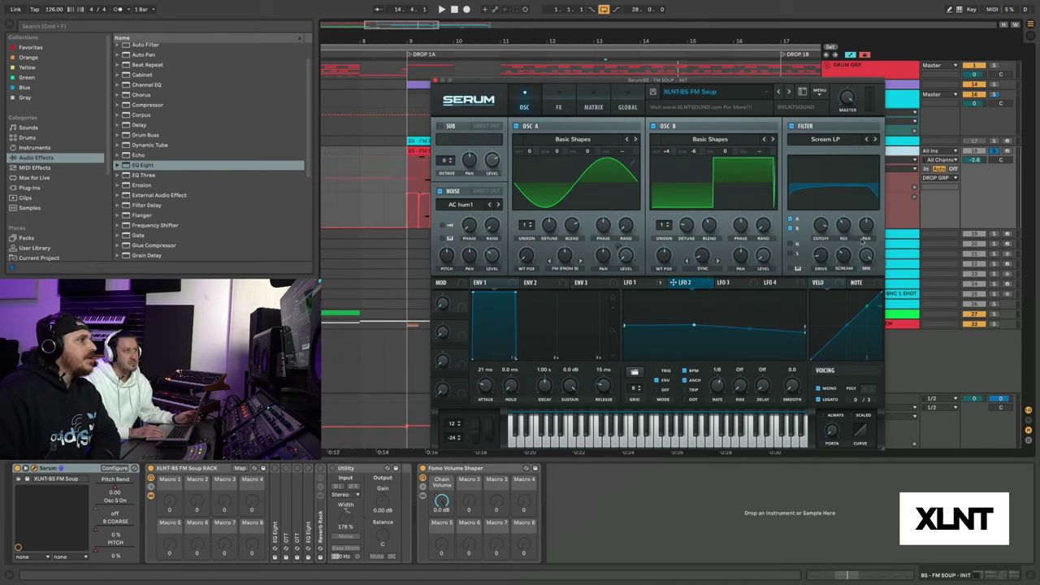
mouse_move(824, 262)
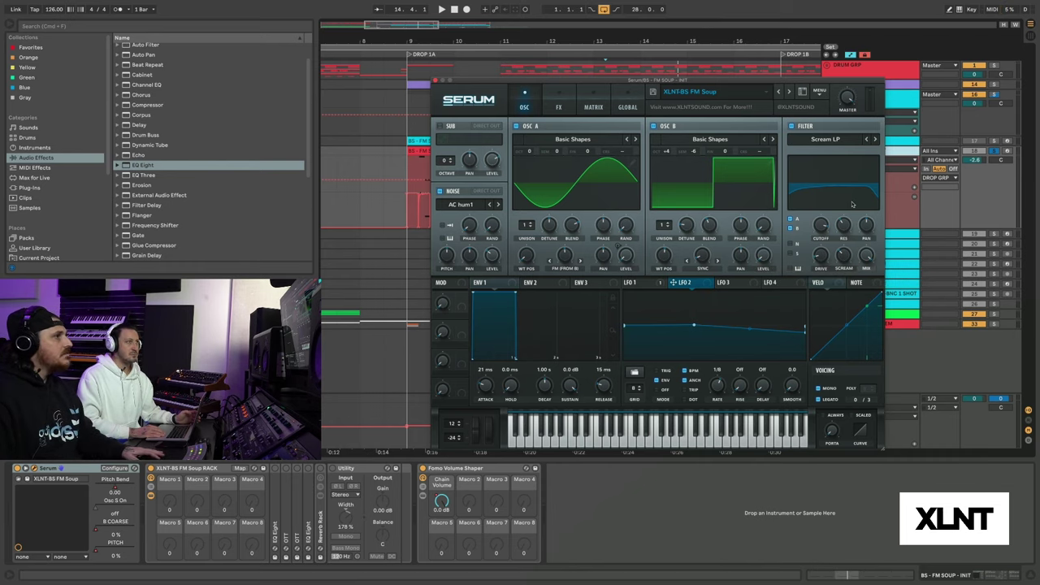
key("space")
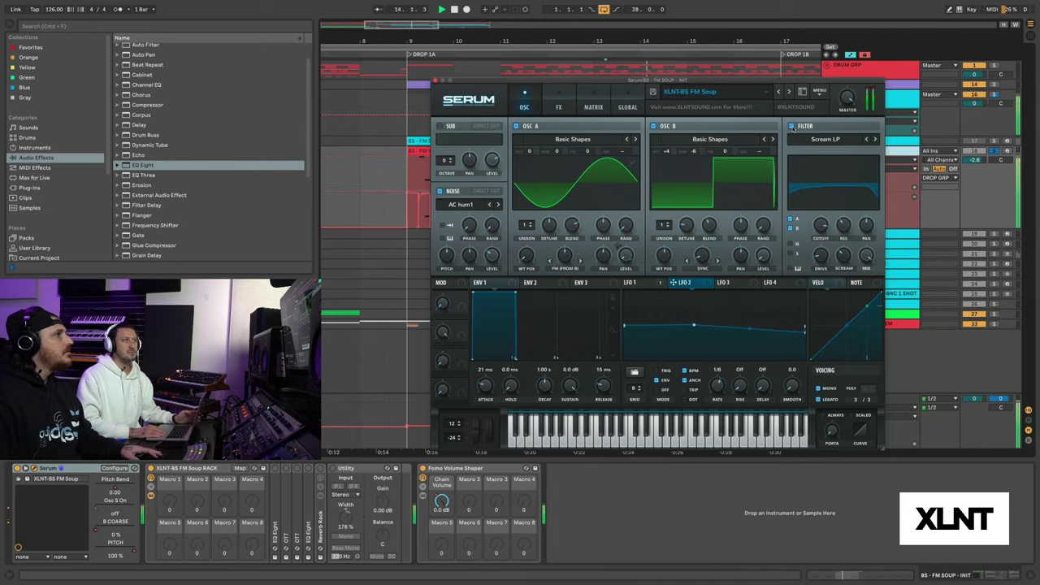
key("space")
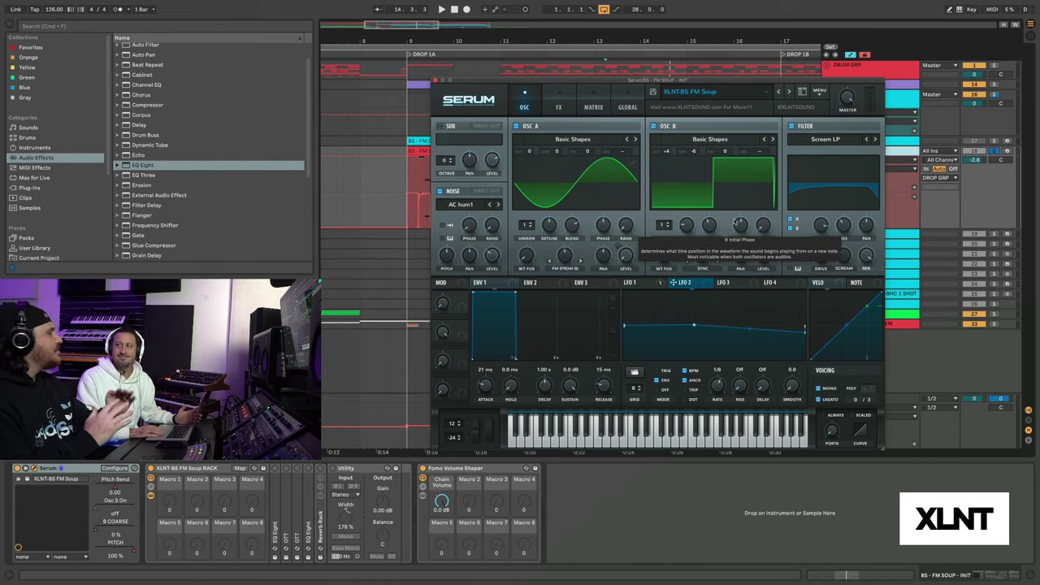
- Show Serum's FX page, then scroll through the XLNT Patreon tiers from $1 to $35
left_click(567, 107)
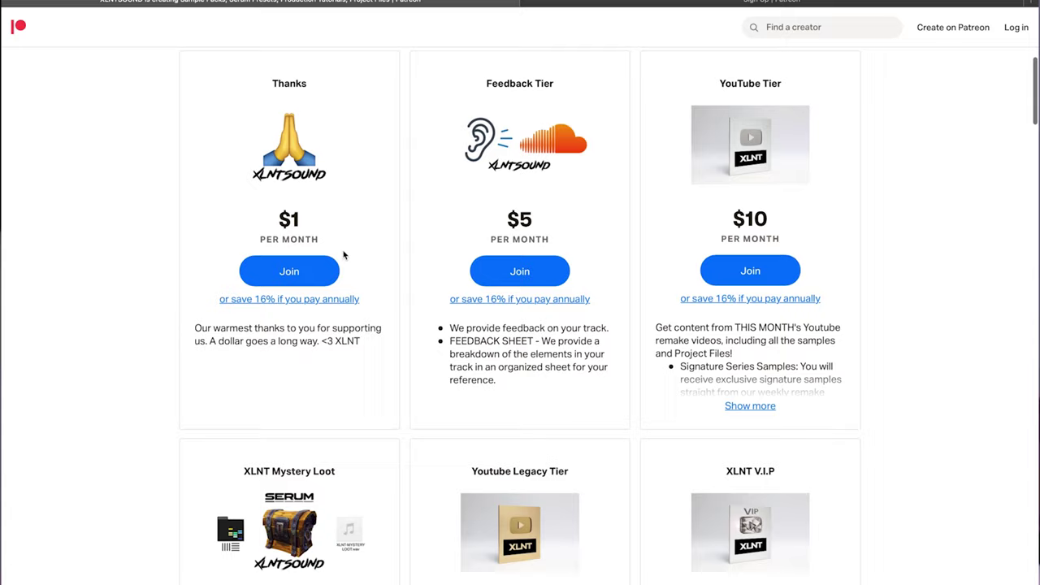
scroll(556, 291, "down", 1)
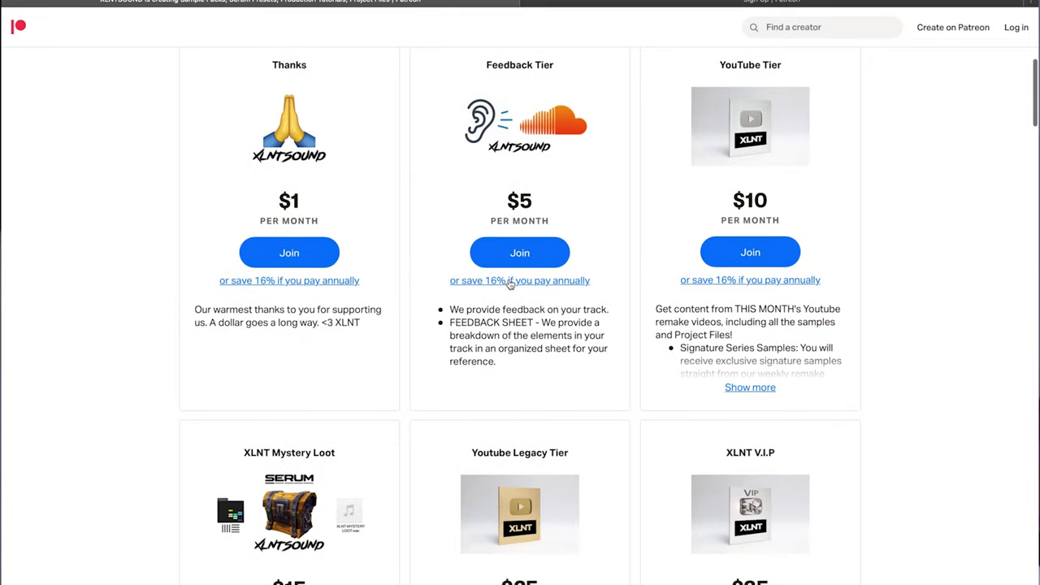
scroll(643, 301, "down", 4)
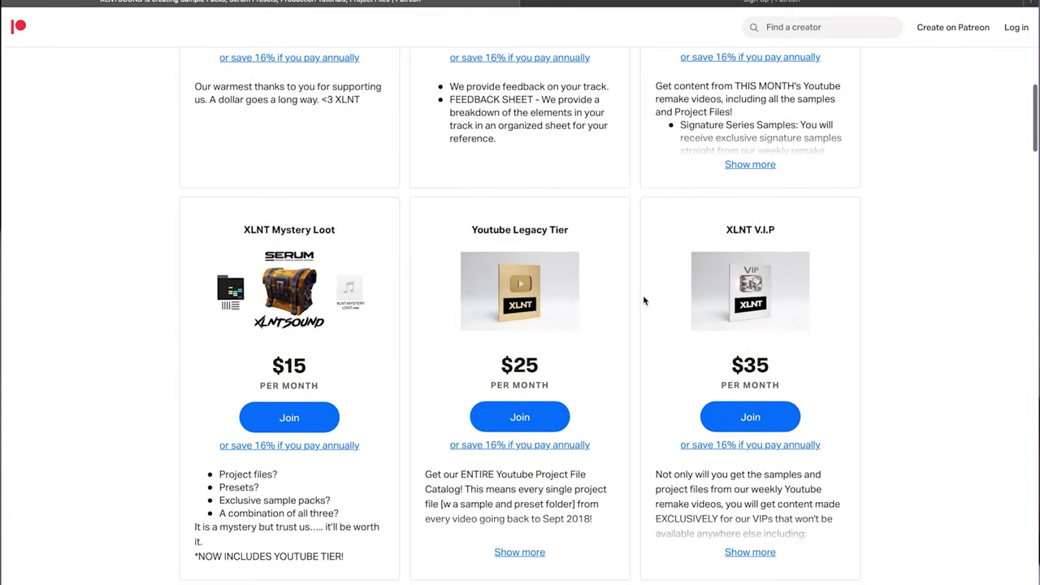
scroll(643, 300, "down", 1)
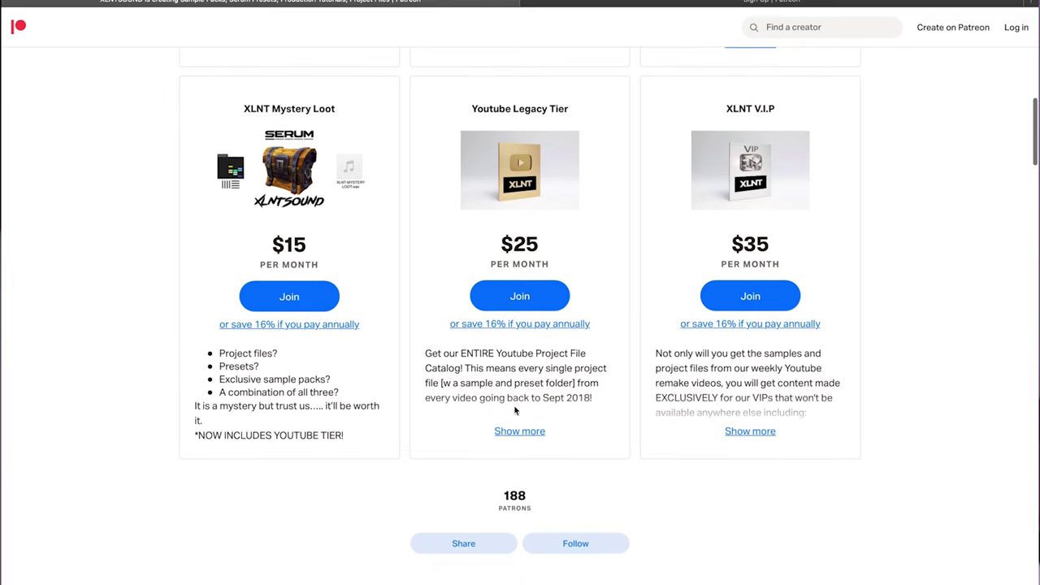
scroll(513, 409, "up", 1)
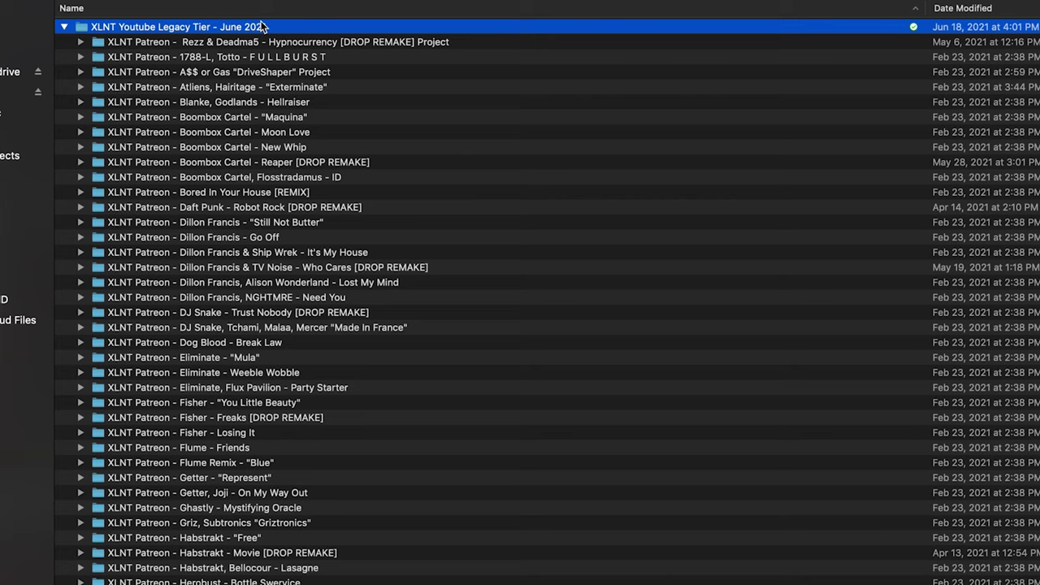
- Scroll the XLNT Youtube Legacy Tier remake folders and select the Presets folder
scroll(290, 213, "down", 5)
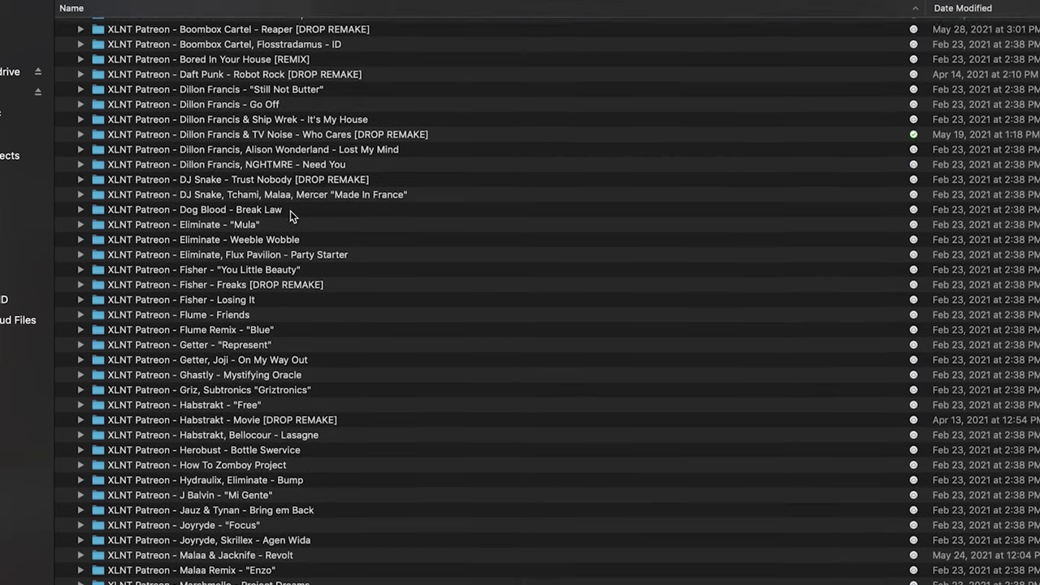
scroll(290, 210, "down", 10)
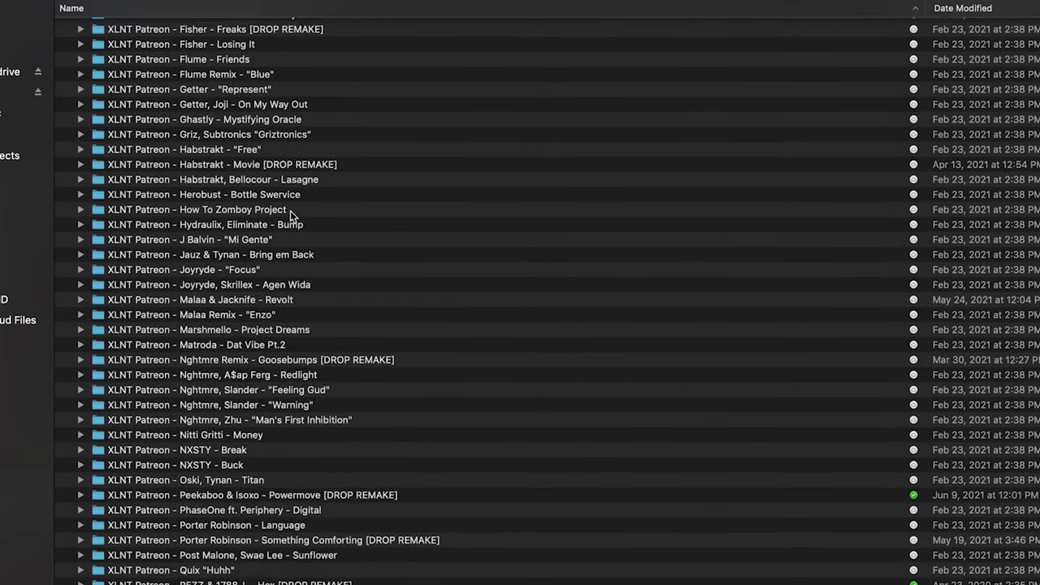
scroll(290, 211, "down", 10)
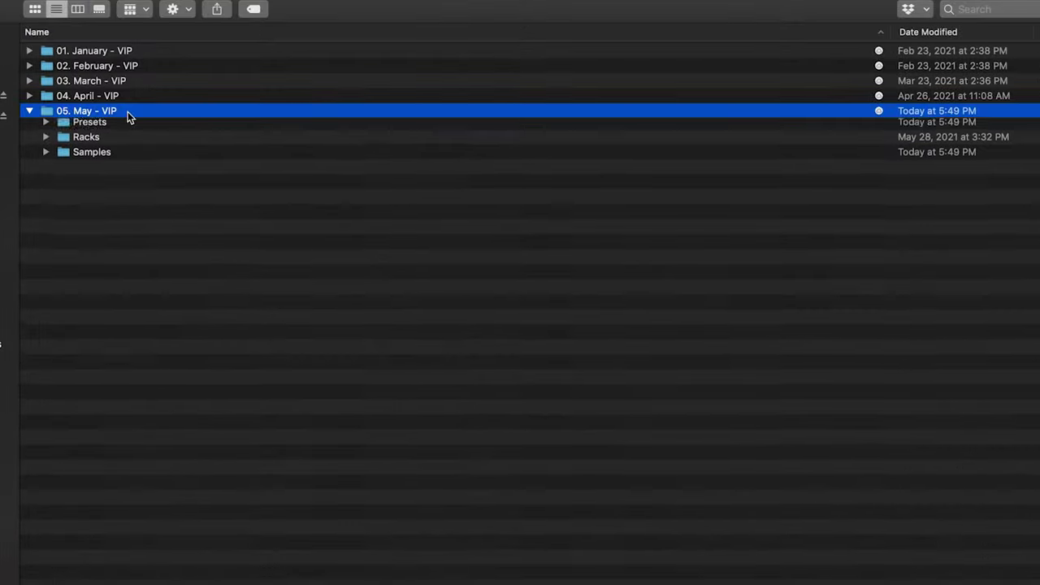
key("Down")
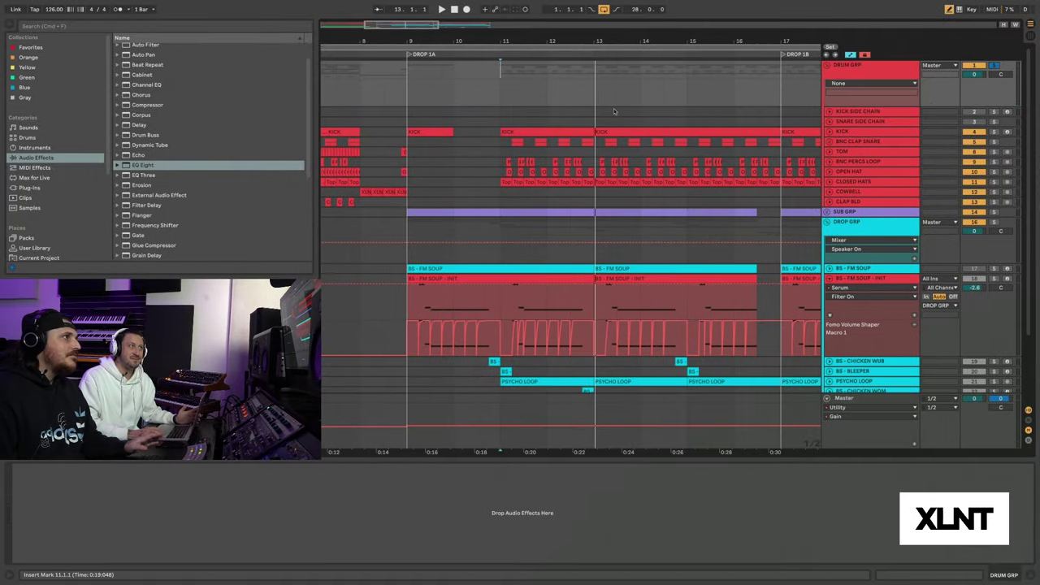
- Fold the BS - FM SOUP - INIT track and unfold PSYCHO LOOP to show its waveforms
scroll(642, 122, "down", 3, "ctrl")
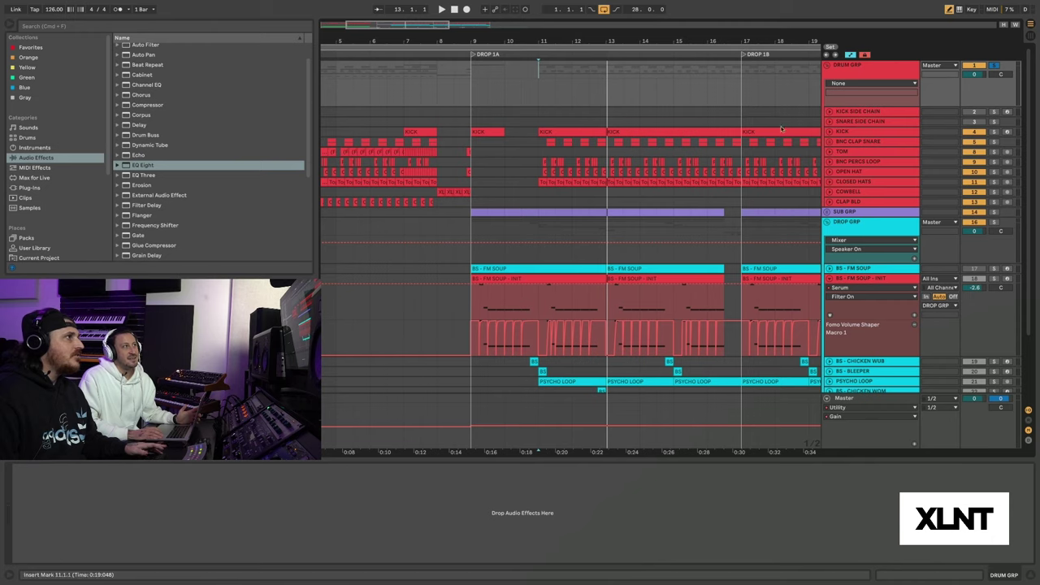
scroll(863, 197, "down", 3)
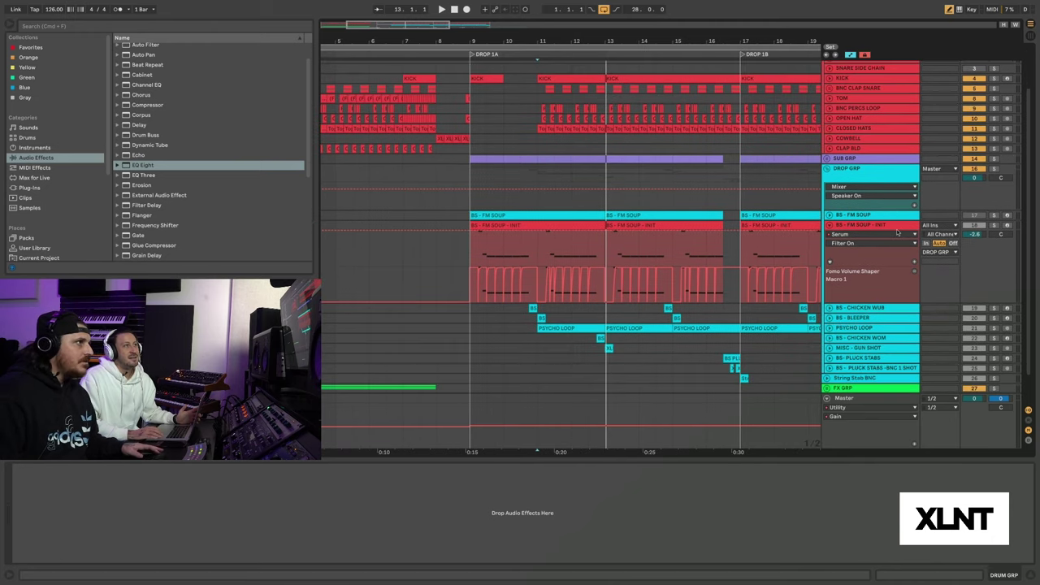
left_click(869, 226)
left_click(829, 225)
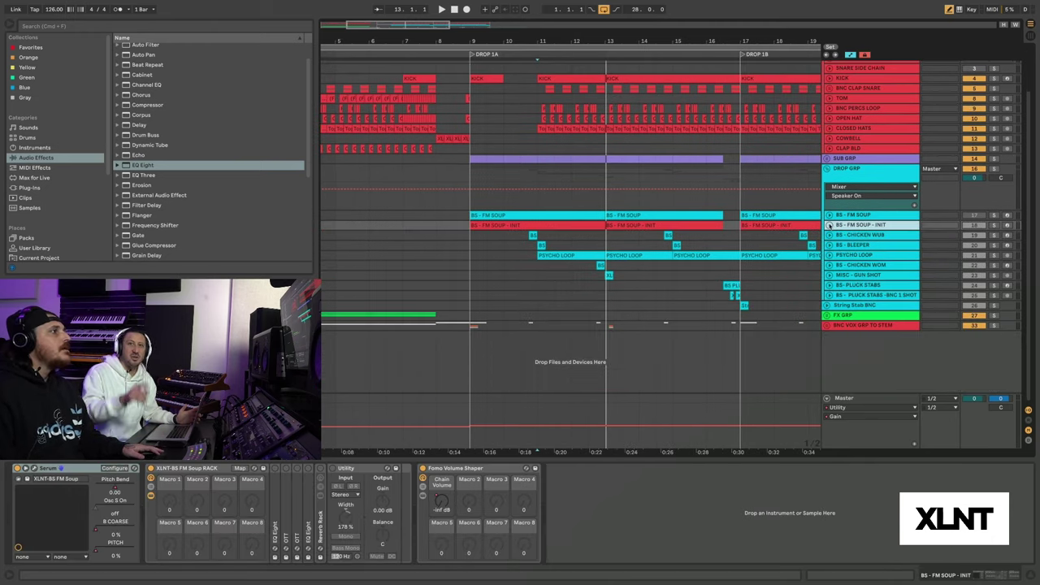
left_click(848, 255)
left_click(829, 255)
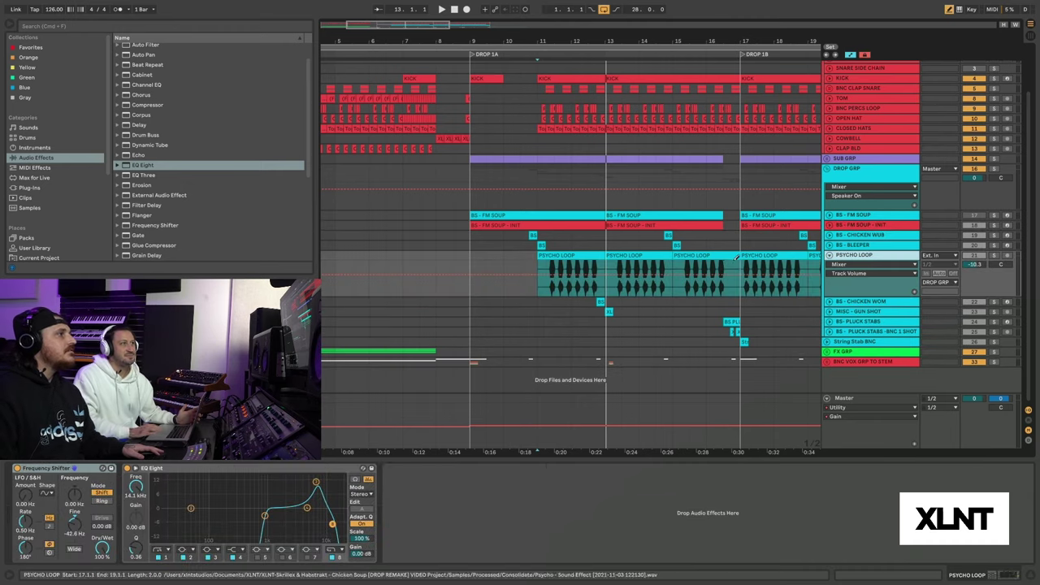
left_click(829, 255)
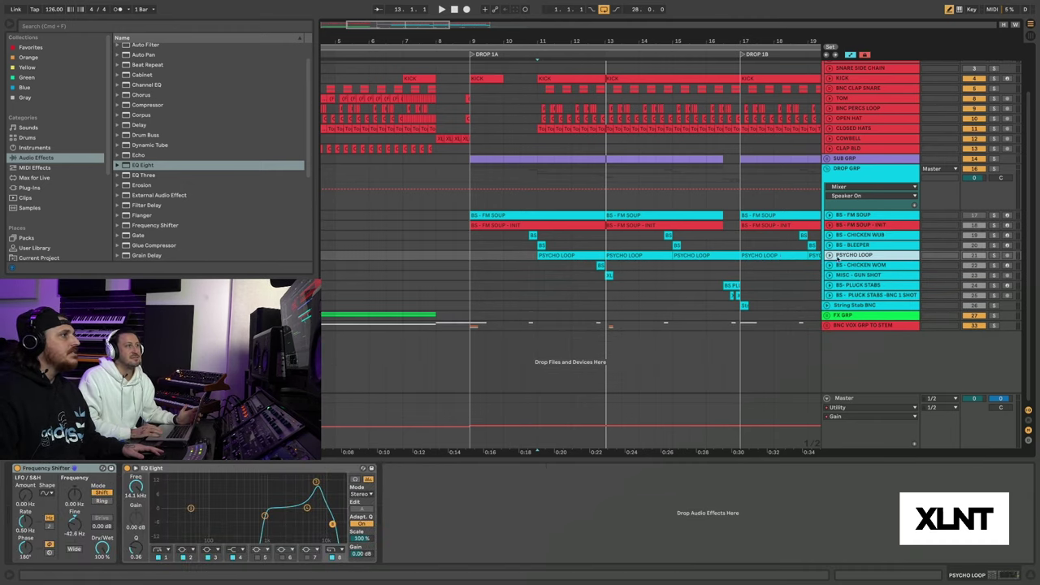
left_click(830, 255)
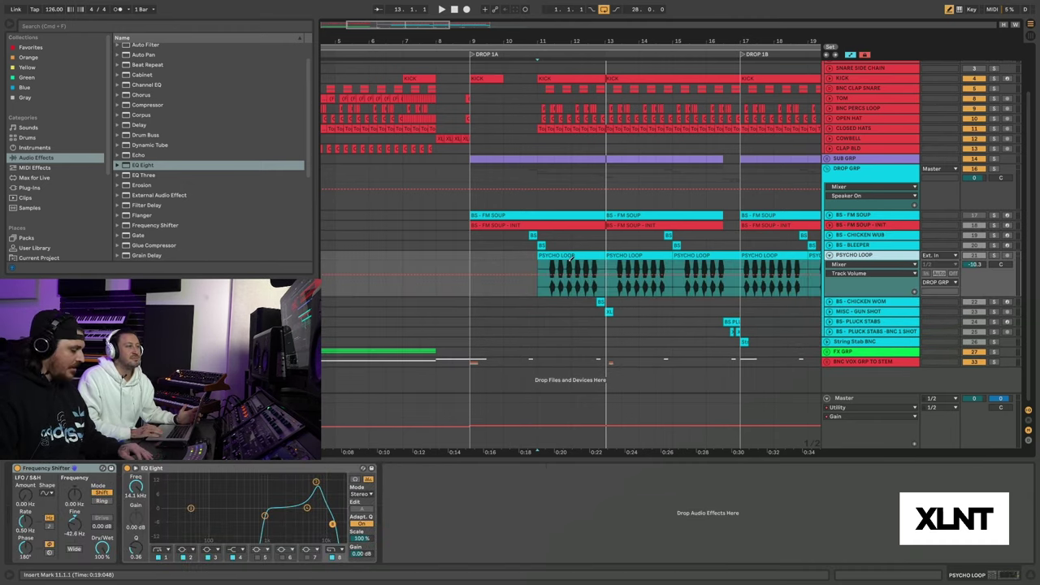
- Solo PSYCHO LOOP and play it from bar 12, then fold it
left_click(572, 260)
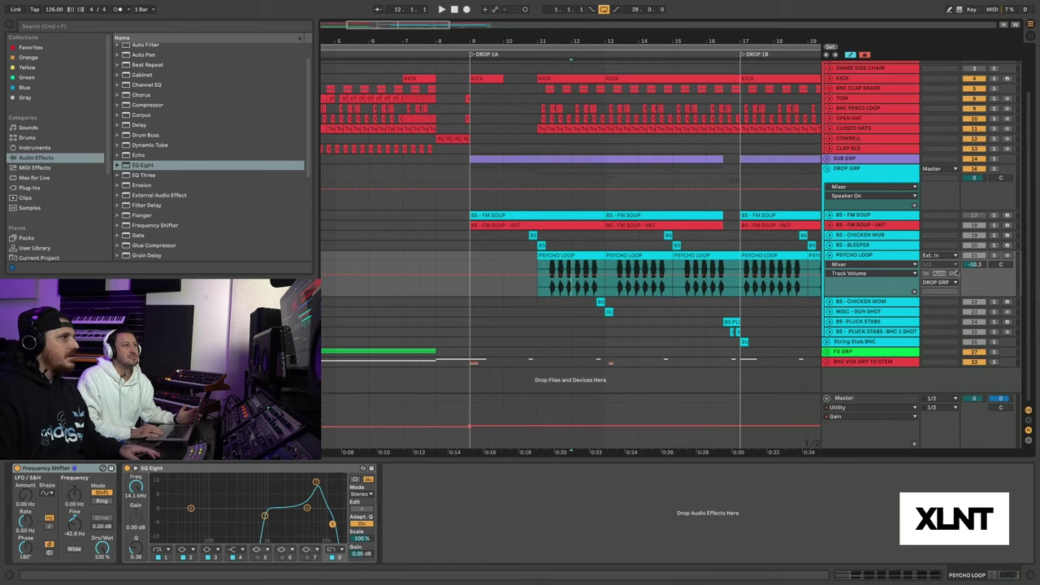
left_click(994, 255)
key("space")
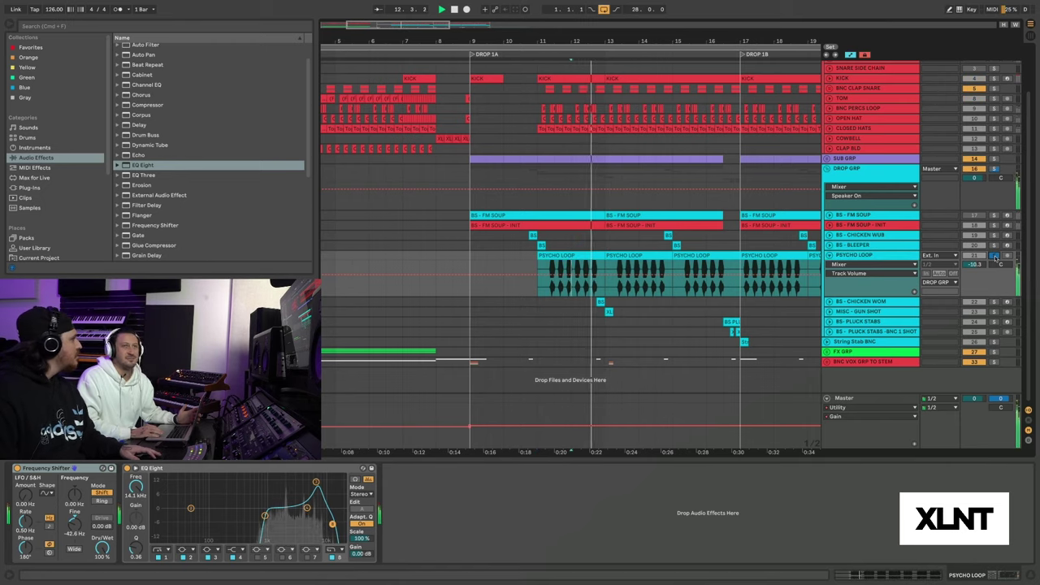
key("space")
key("space")
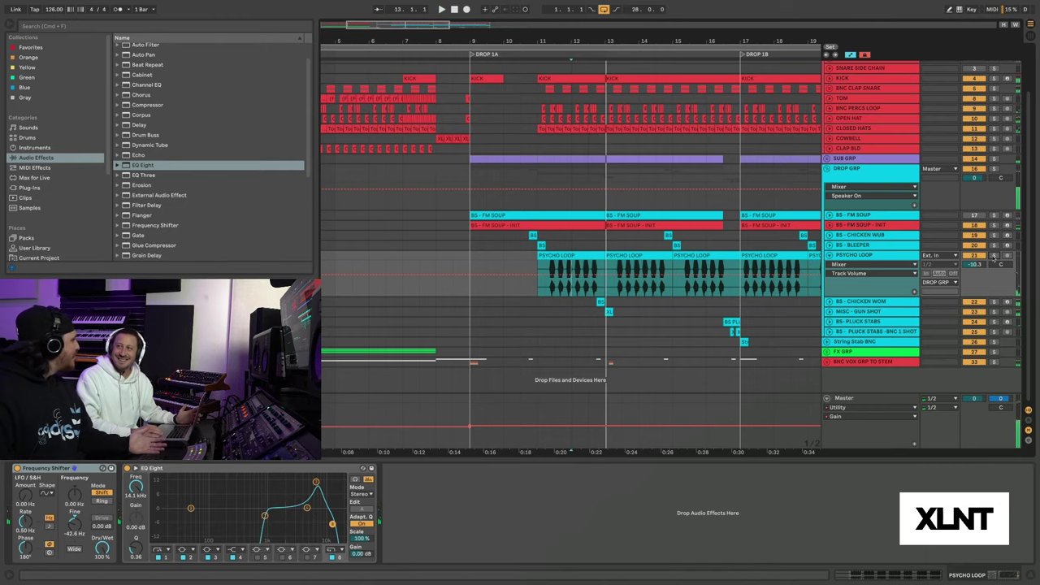
left_click(829, 254)
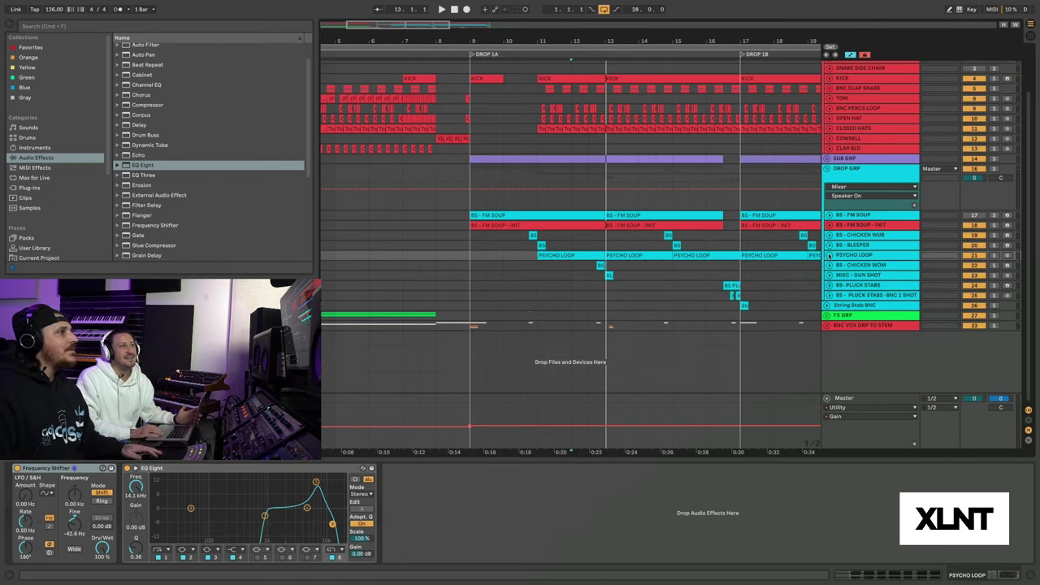
- Unfold the BS - FM SOUP - INIT track and play it from bar 9
left_click(851, 224)
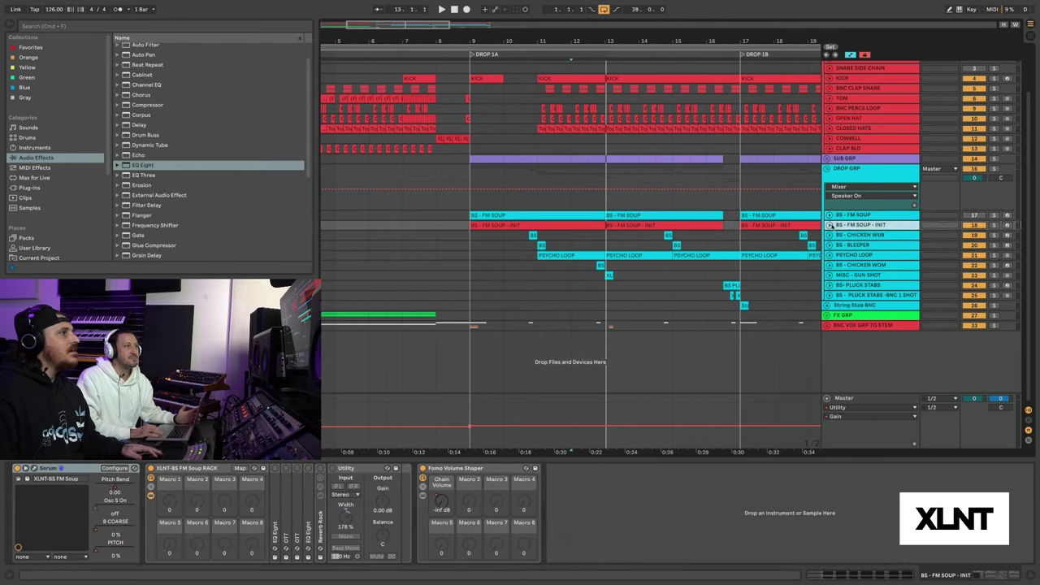
left_click(829, 225)
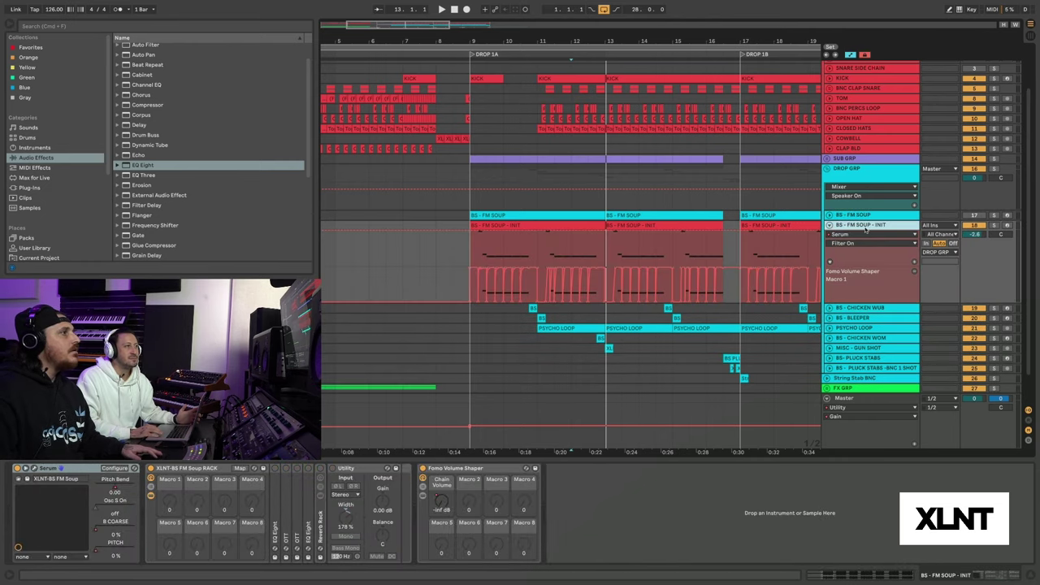
left_click(478, 248)
key("space")
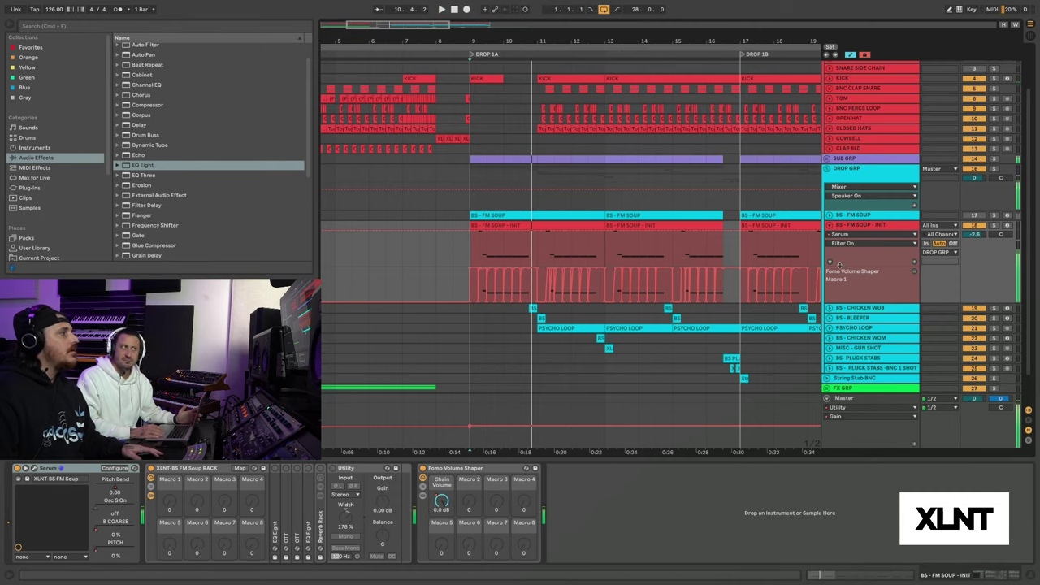
key("super+alt+p")
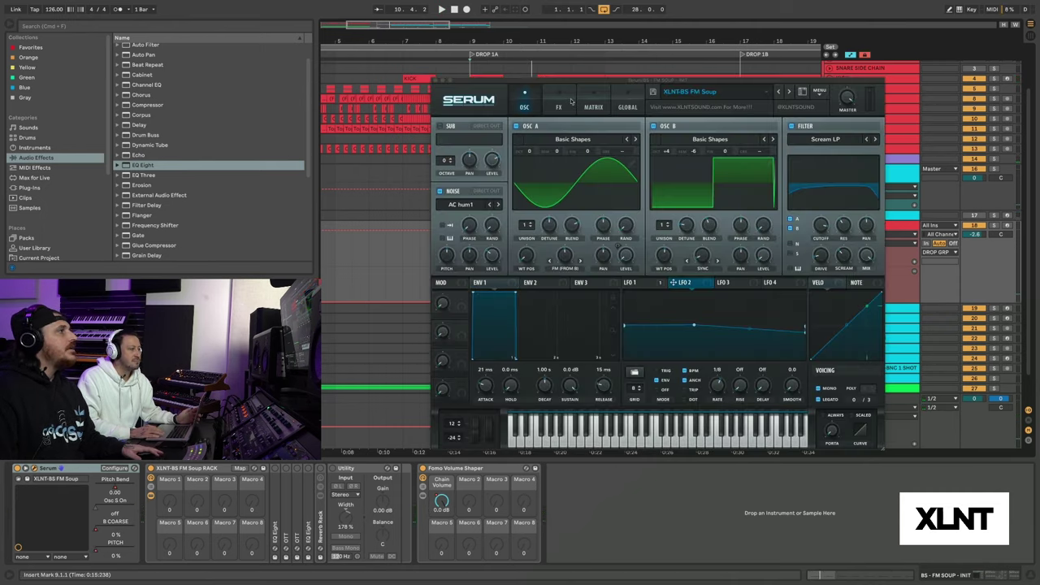
left_click(572, 101)
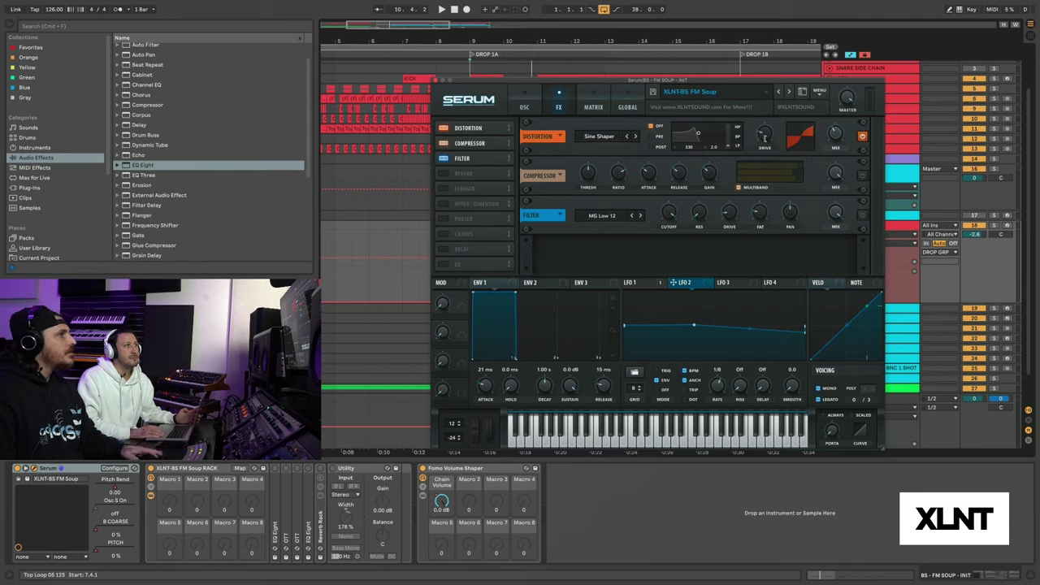
mouse_move(764, 138)
mouse_move(836, 133)
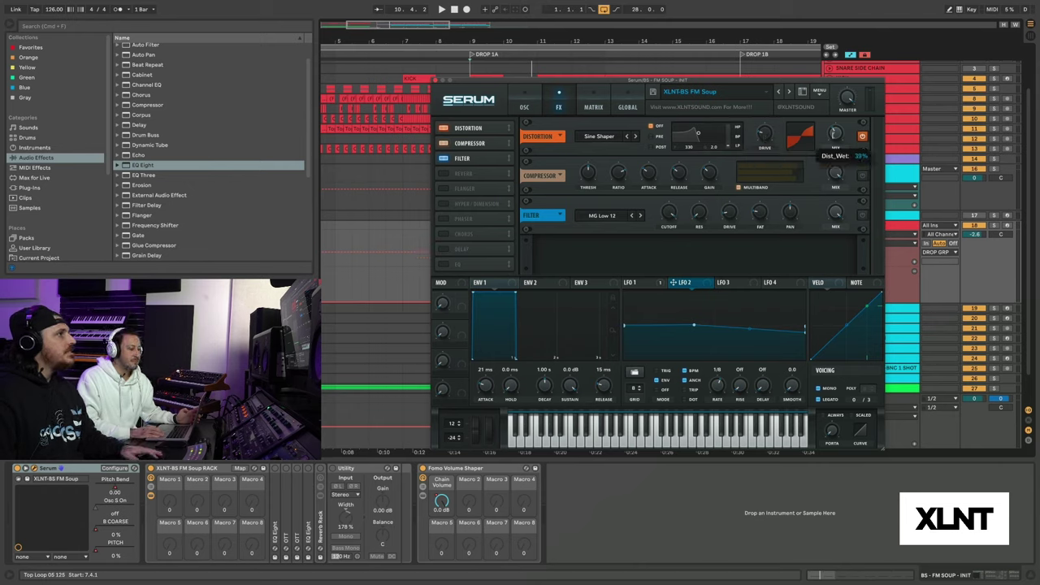
key("space")
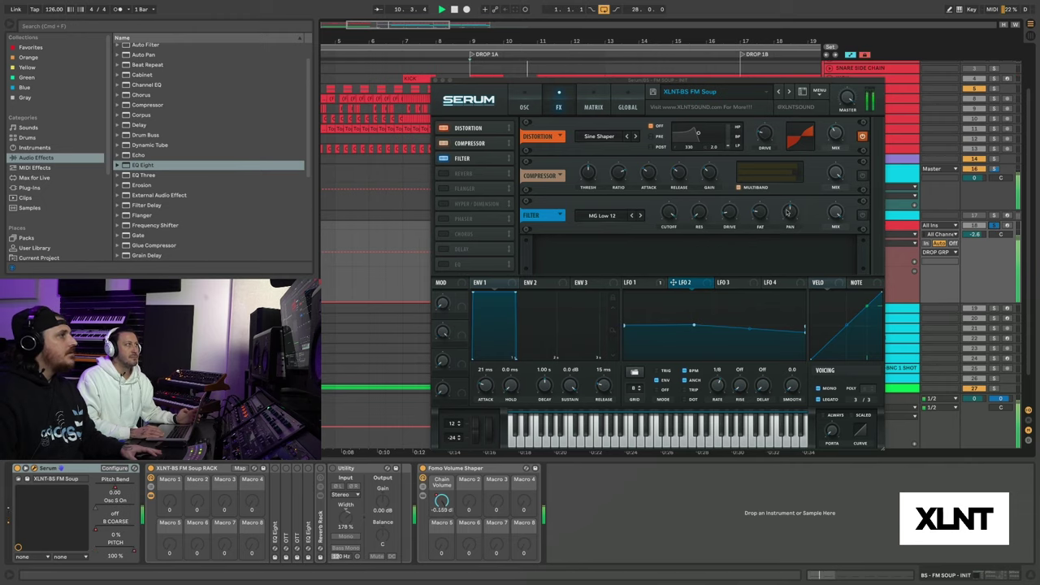
left_click(868, 176)
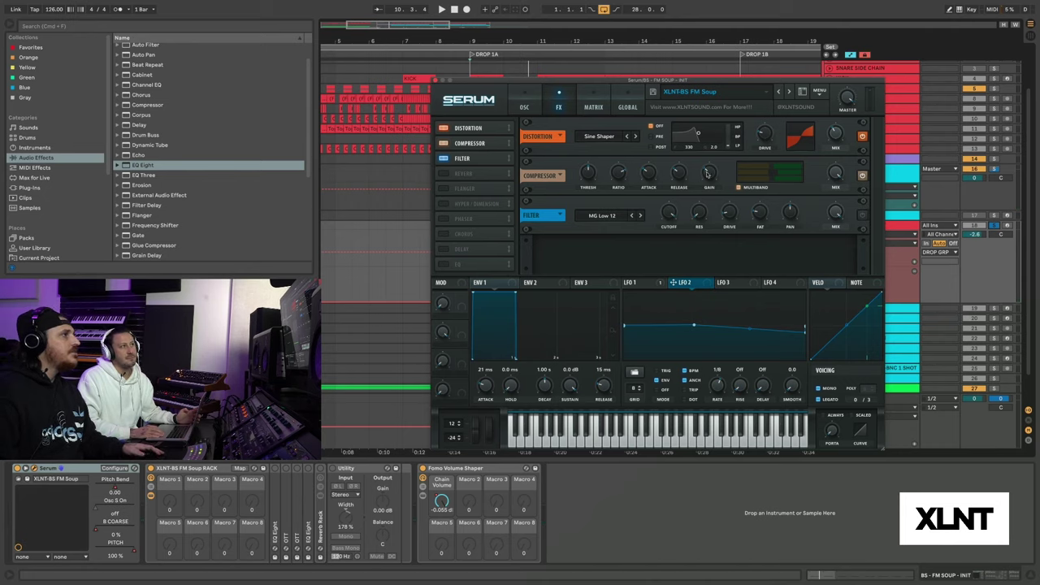
mouse_move(708, 172)
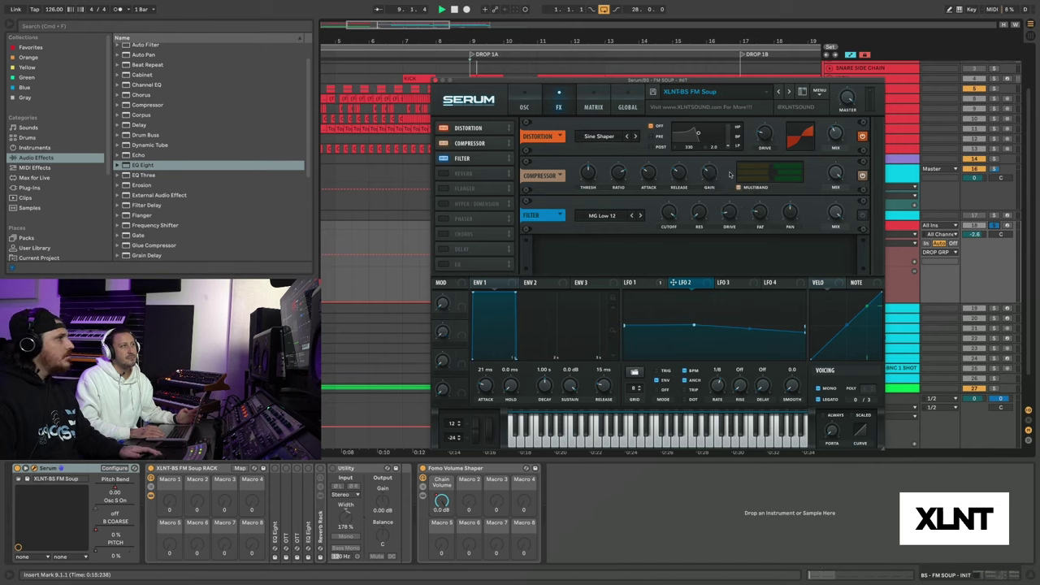
key("space")
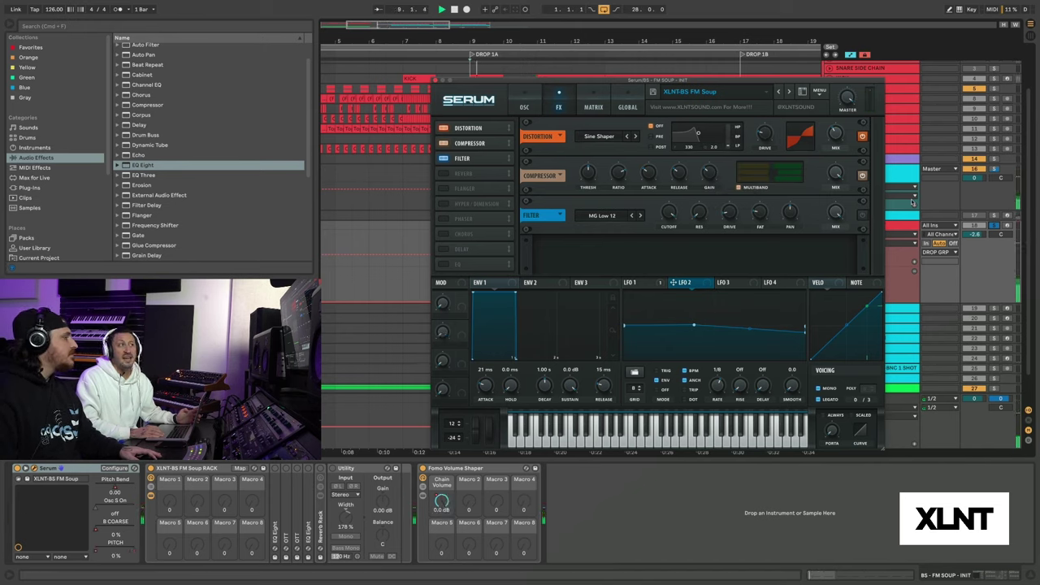
key("space")
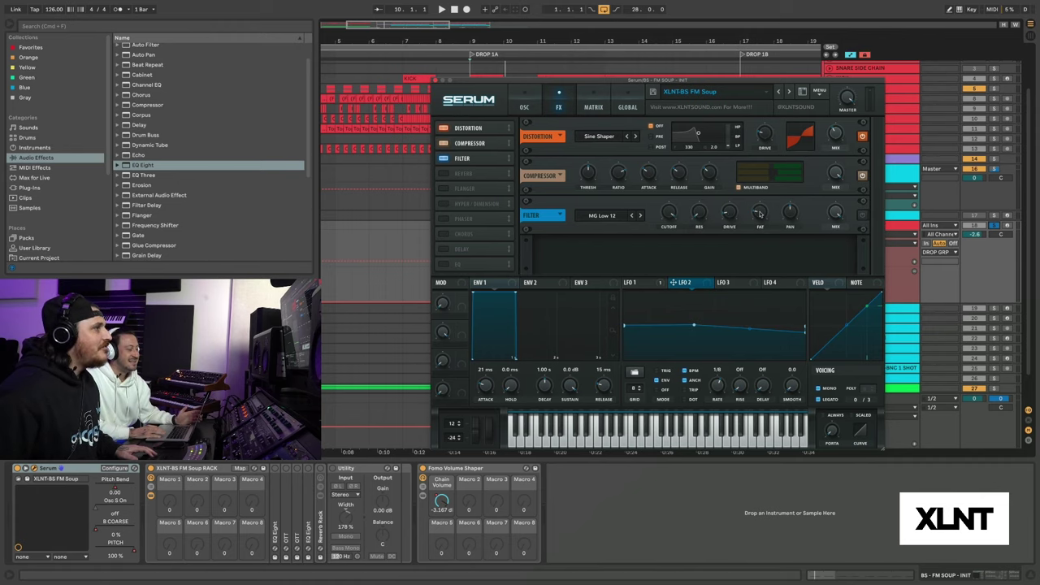
- Power on the MG Low 12 filter in Serum's FX chain and audition the FM Soup bass
left_click(864, 216)
key("space")
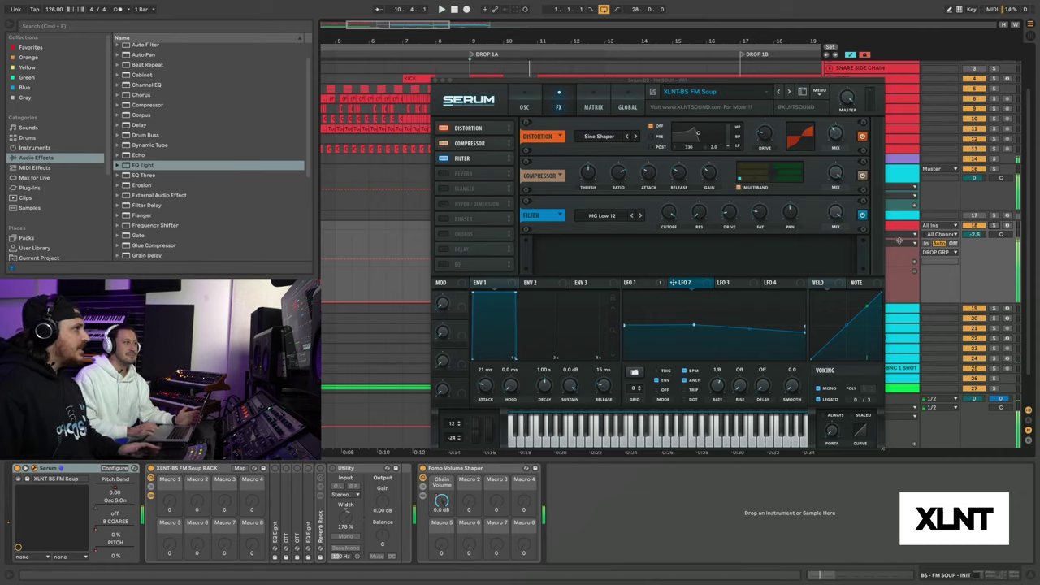
key("space")
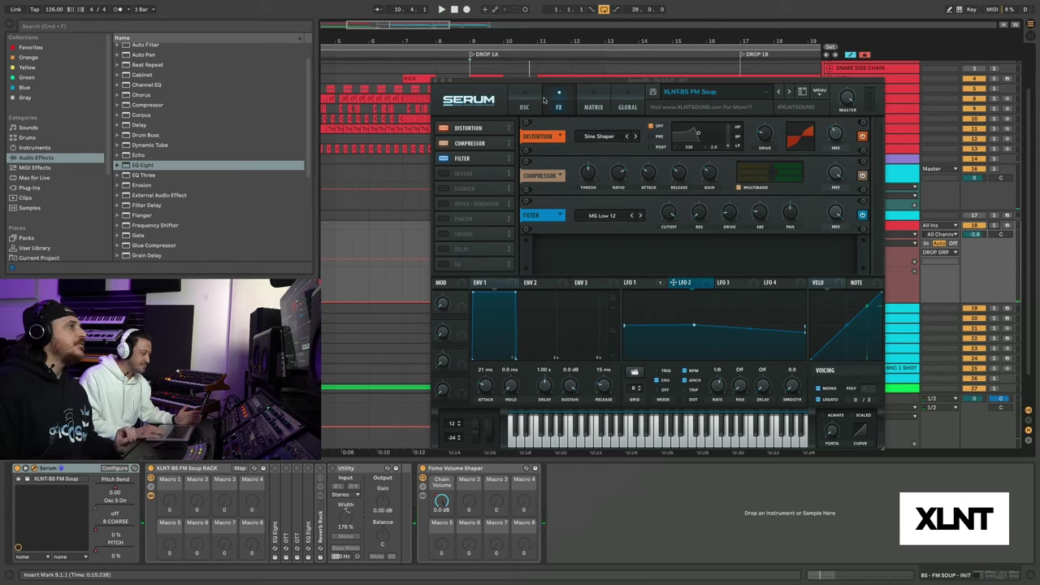
- In Serum's matrix row 2, route LFO 2 to Global Mast.Tun and play the bass
left_click(582, 104)
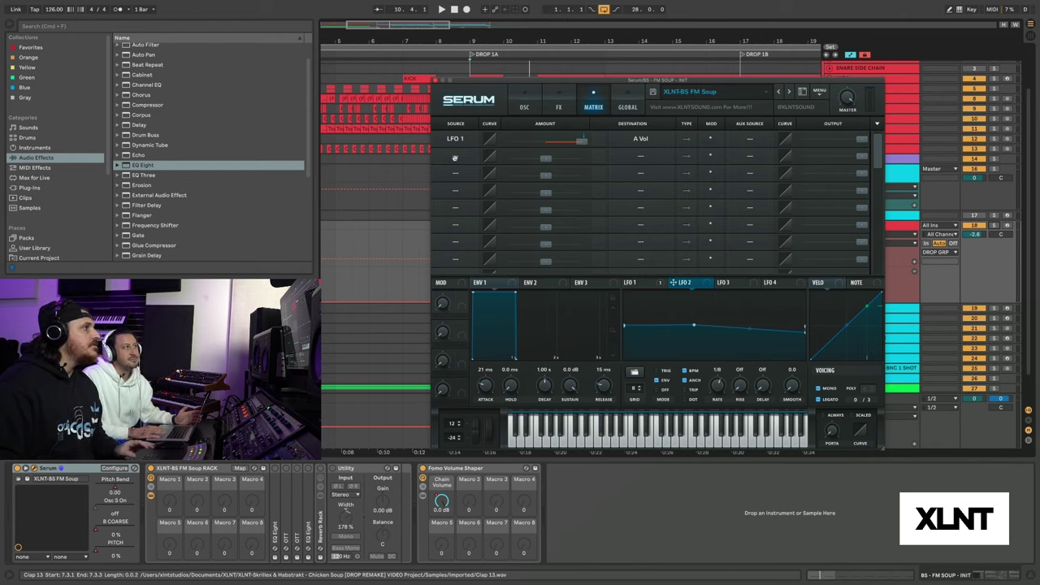
left_click(455, 158)
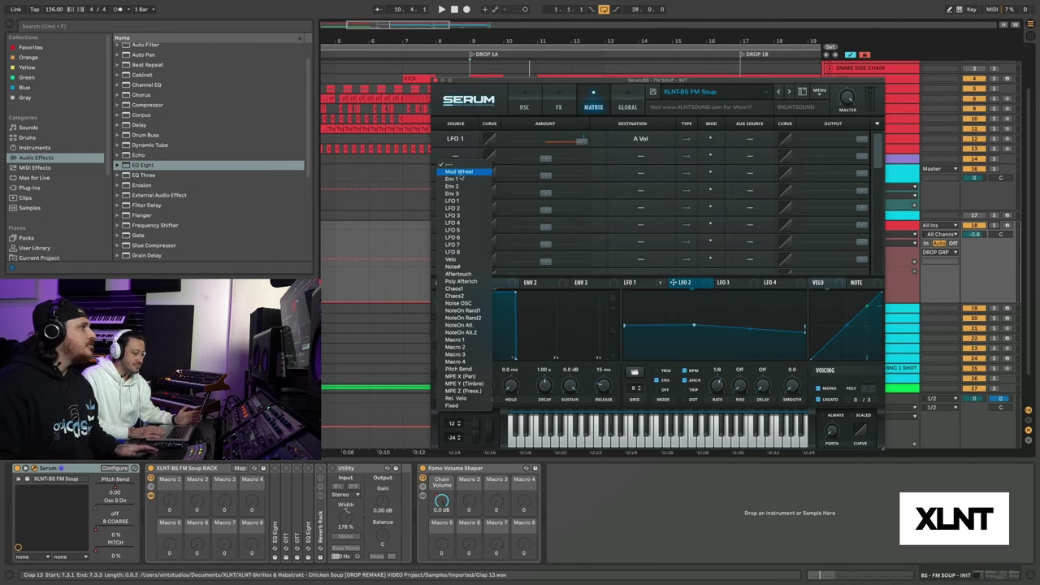
left_click(640, 156)
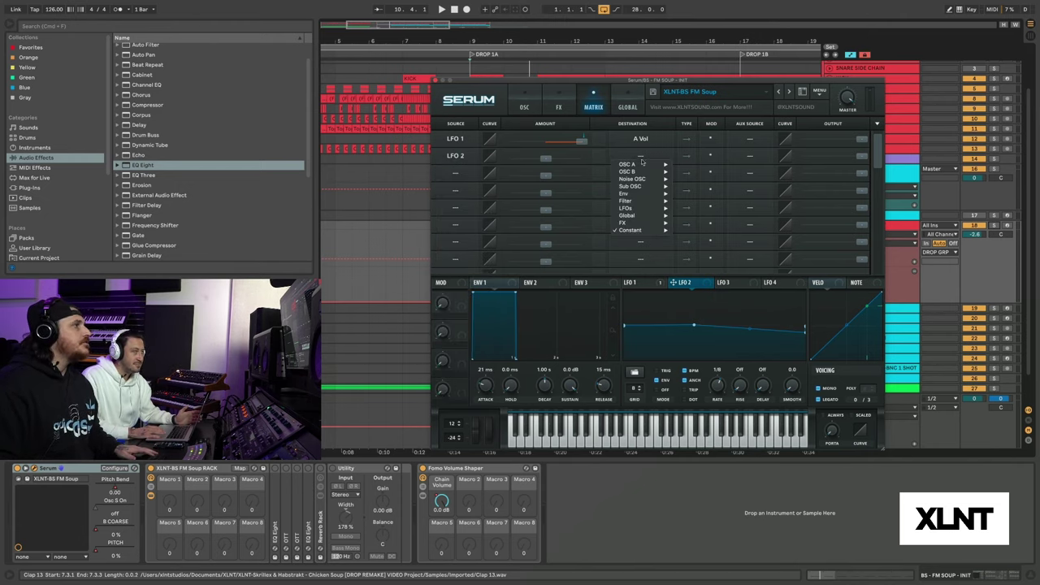
mouse_move(651, 217)
left_click(691, 216)
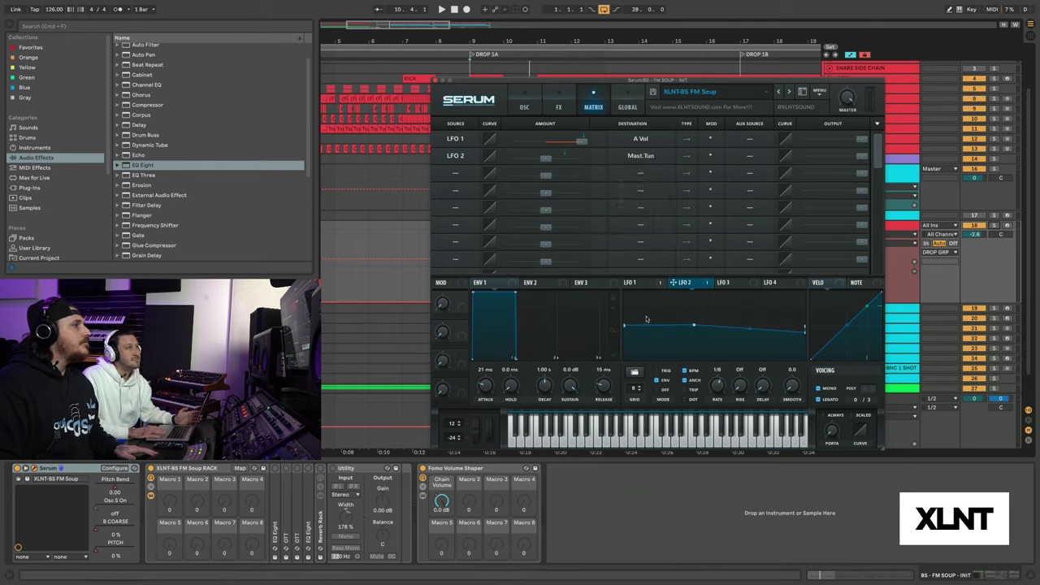
mouse_move(547, 158)
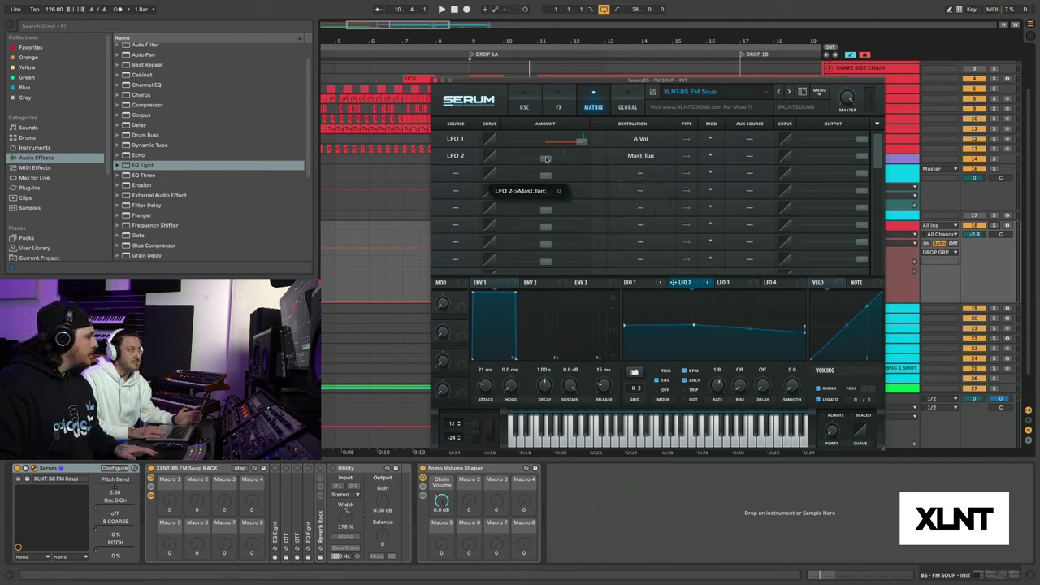
key("space")
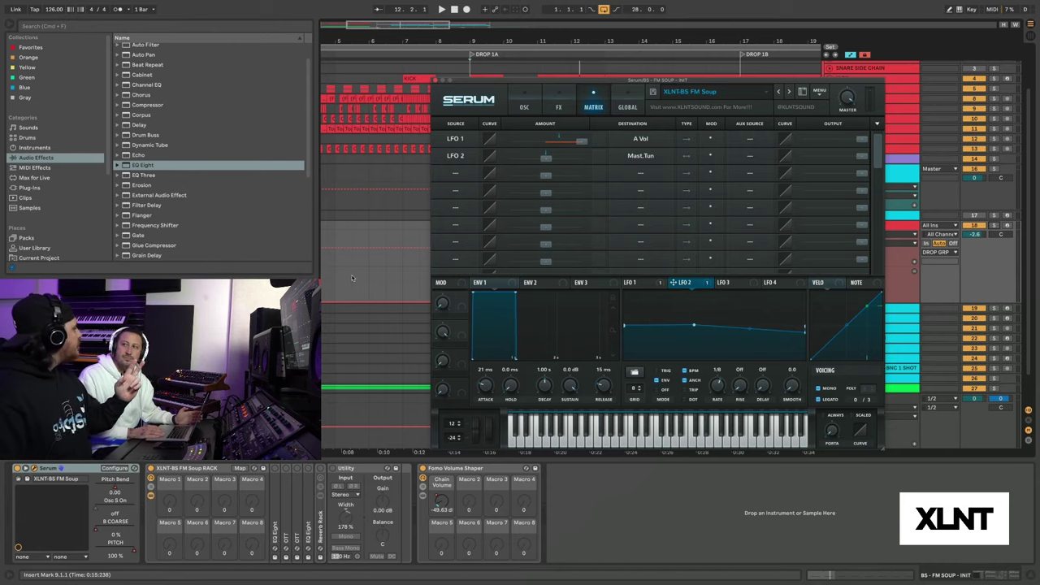
- Set Macro 2 as the aux source on the LFO 2 to Mast.Tun routing, then audition it
left_click(750, 156)
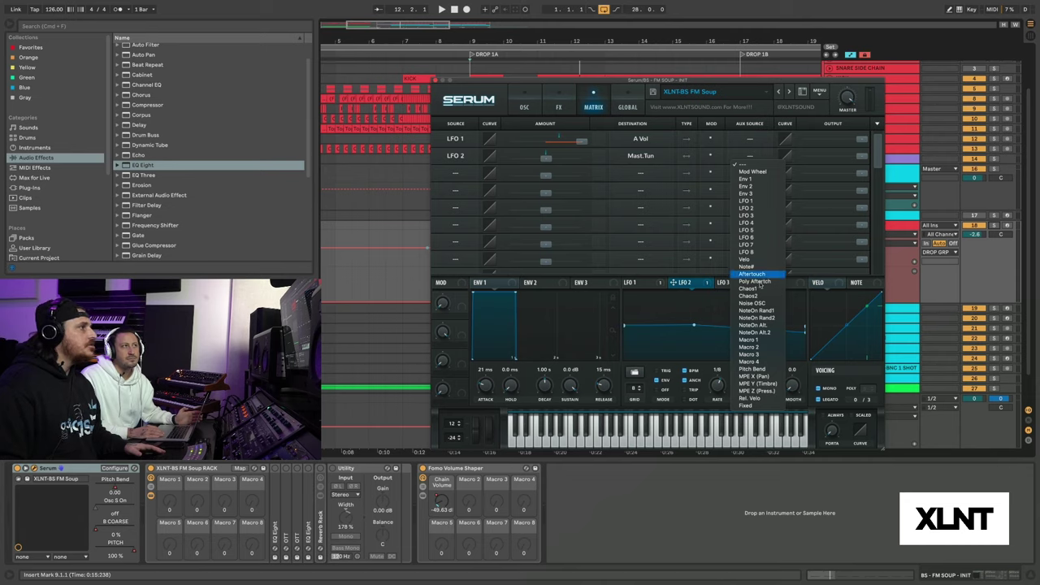
left_click(760, 349)
key("space")
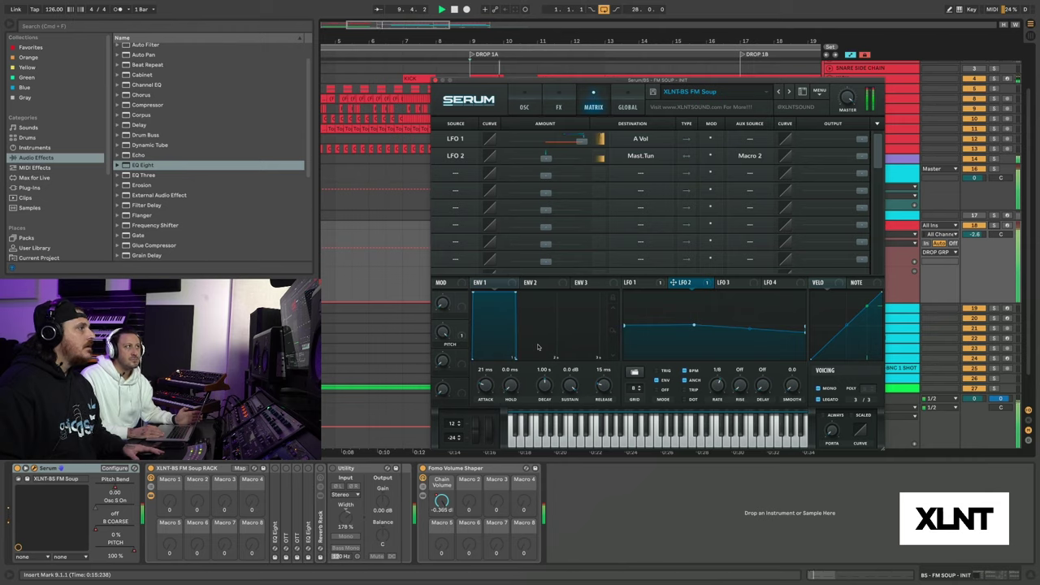
key("space")
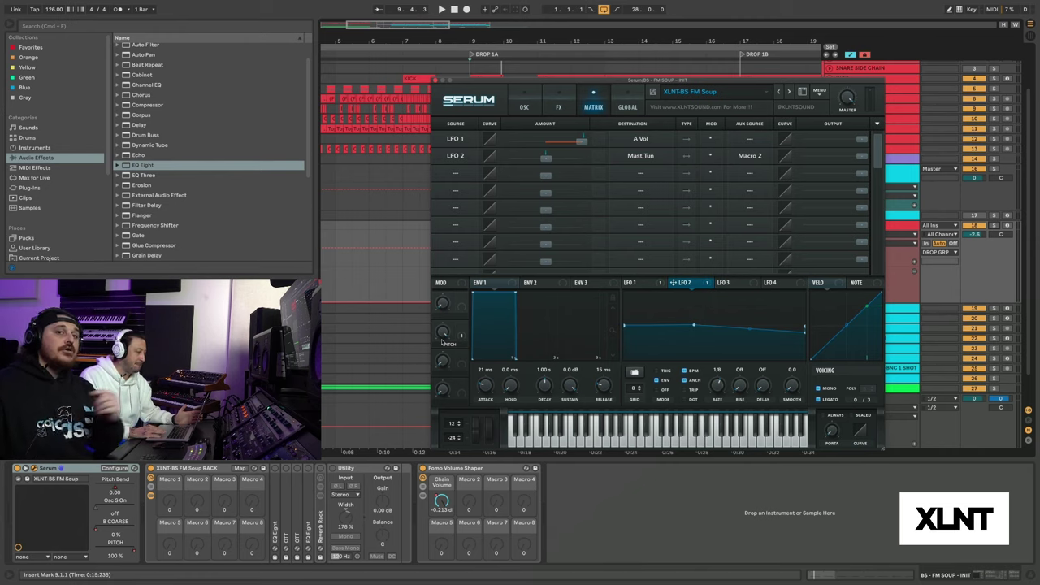
- On Serum's OSC page, assign Macro 1 to OSC B coarse pitch with a set amount and play
left_click(522, 104)
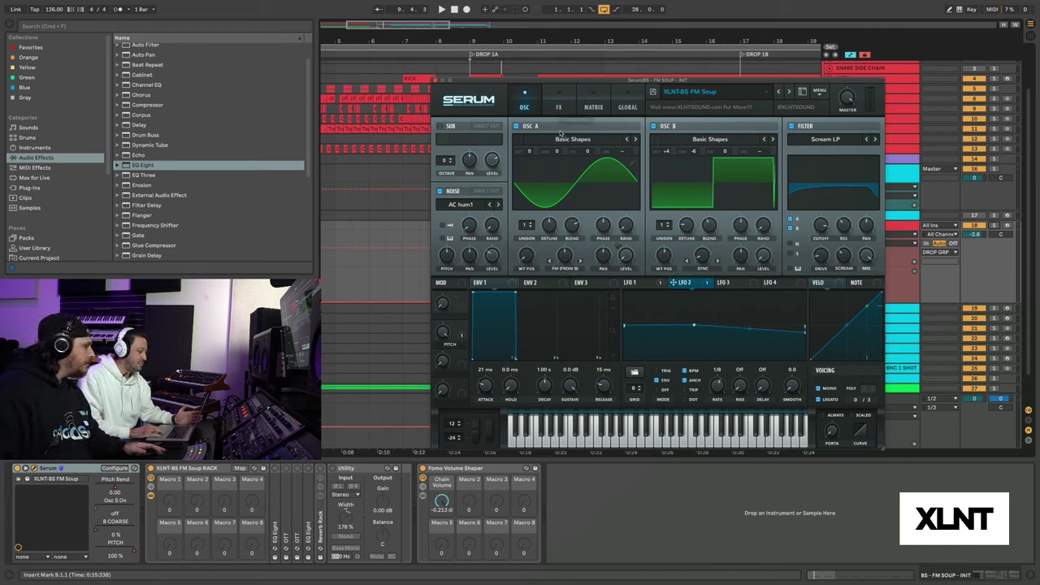
left_click_drag(460, 297, 769, 152)
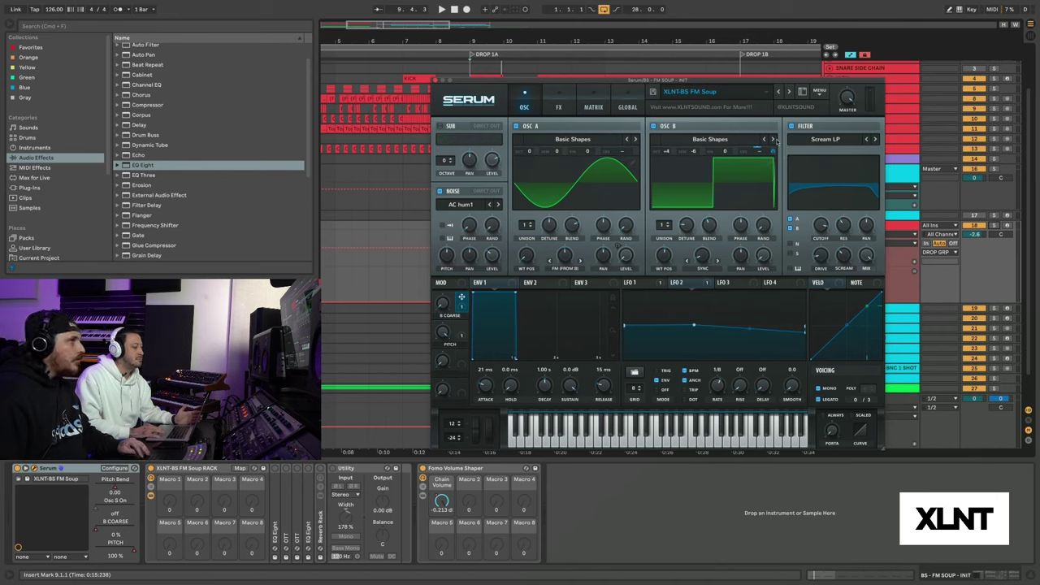
left_click_drag(775, 150, 775, 163)
key("space")
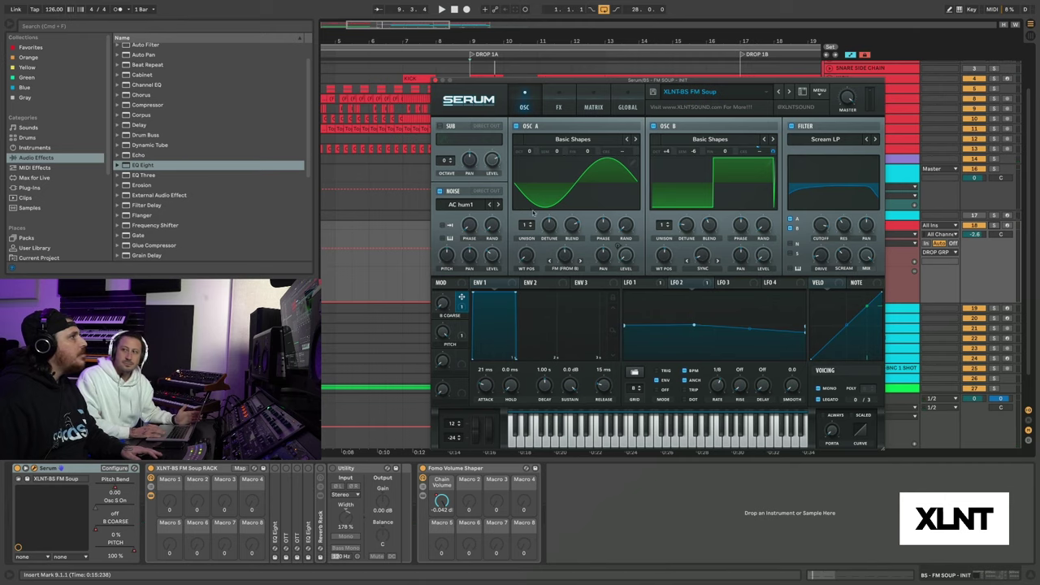
- Move the Serum window aside and play the arrangement from bar 9
left_click_drag(539, 78, 687, 170)
left_click(474, 233)
key("space")
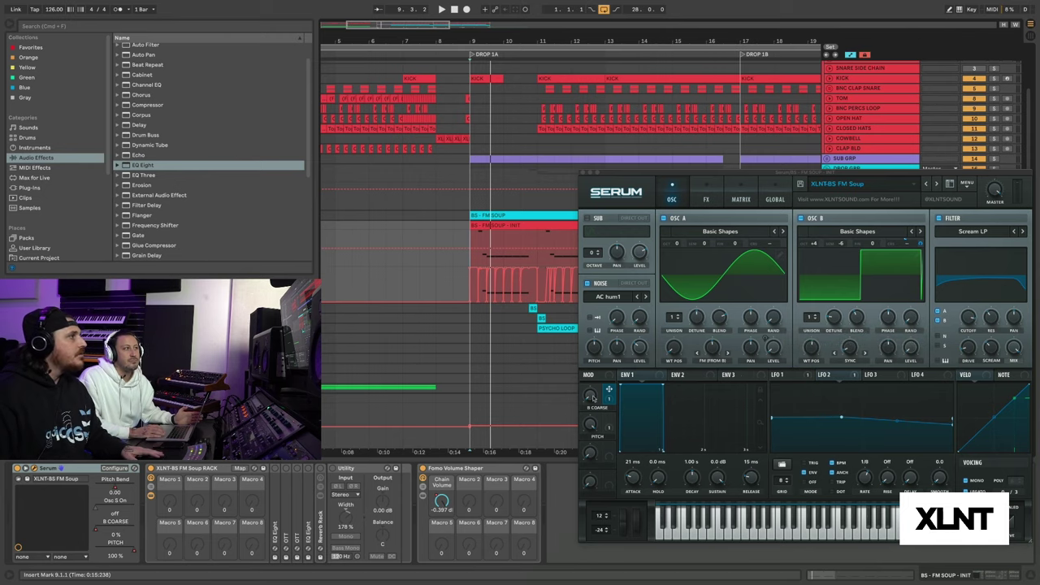
- Record the B COARSE macro sweeping up and back to 28%, then shift the cowbell clip one beat earlier
left_click_drag(803, 172, 640, 204)
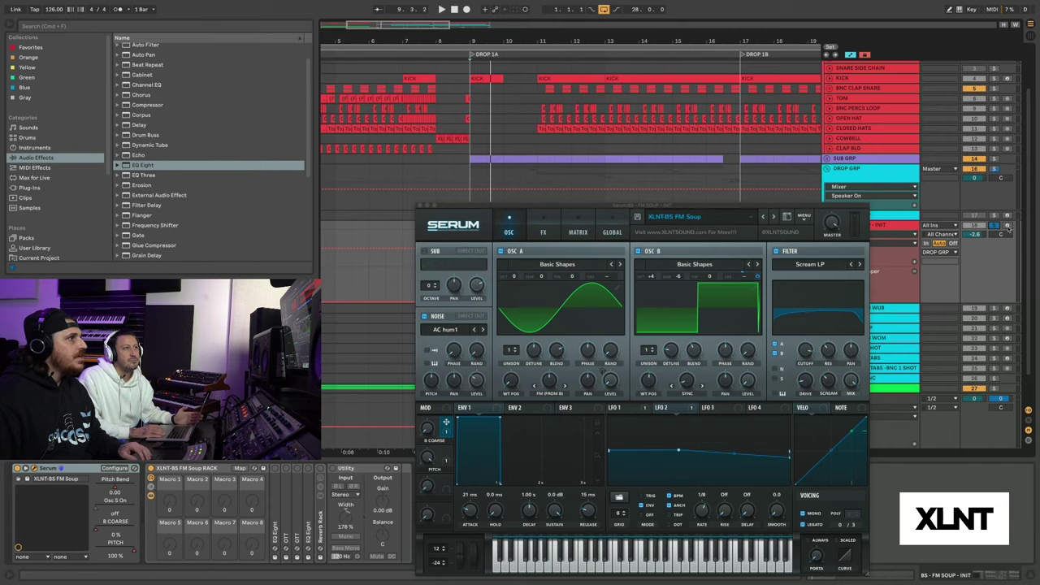
left_click_drag(711, 207, 807, 120)
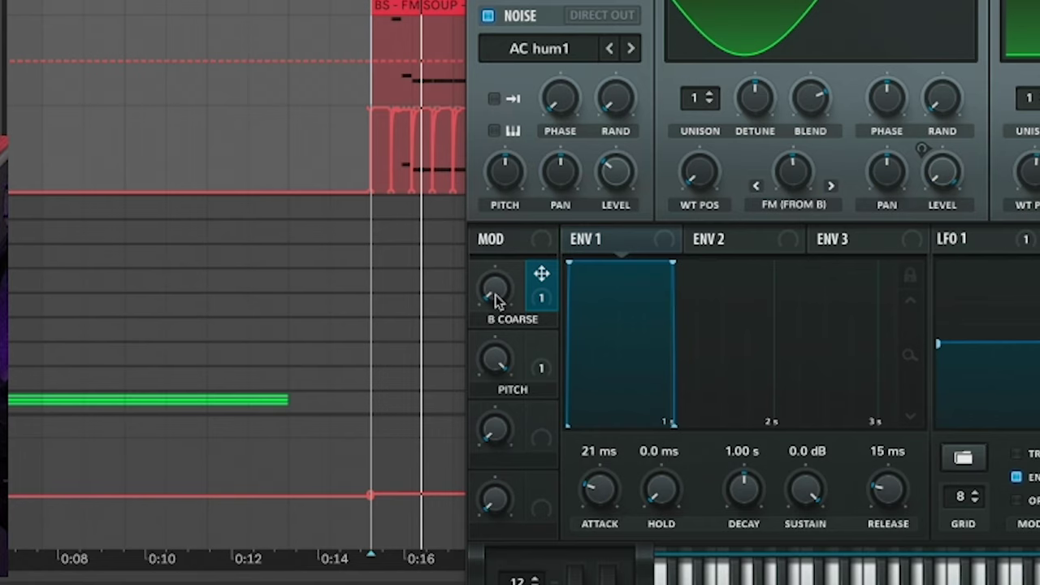
left_click_drag(497, 301, 508, 96)
key("space")
left_click_drag(524, 343, 523, 404)
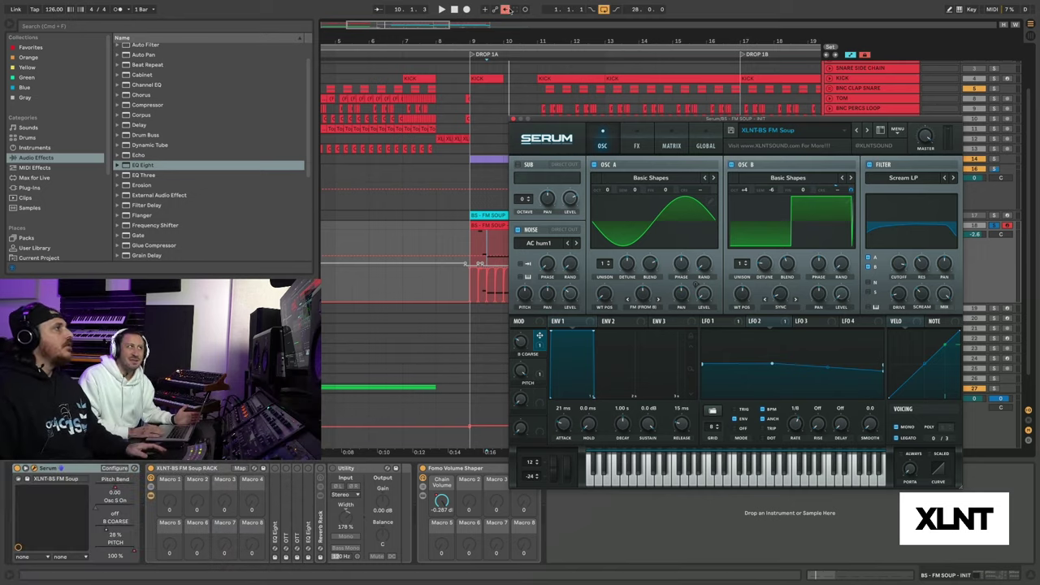
left_click(458, 139)
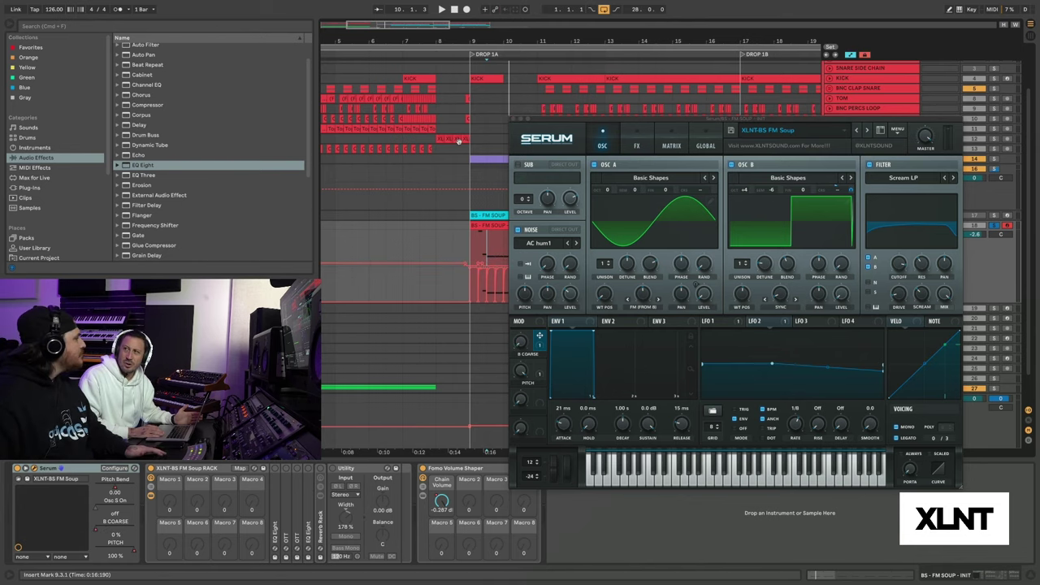
left_click_drag(458, 140, 447, 139)
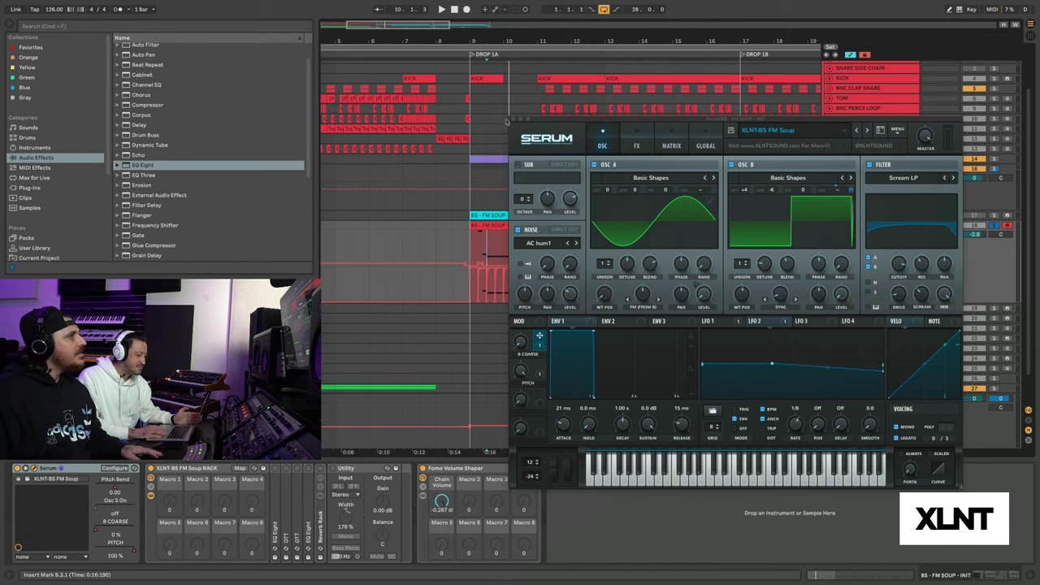
- Close Serum, play from bar 9, and unsolo the FM Soup bass track
left_click(513, 120)
left_click(490, 236)
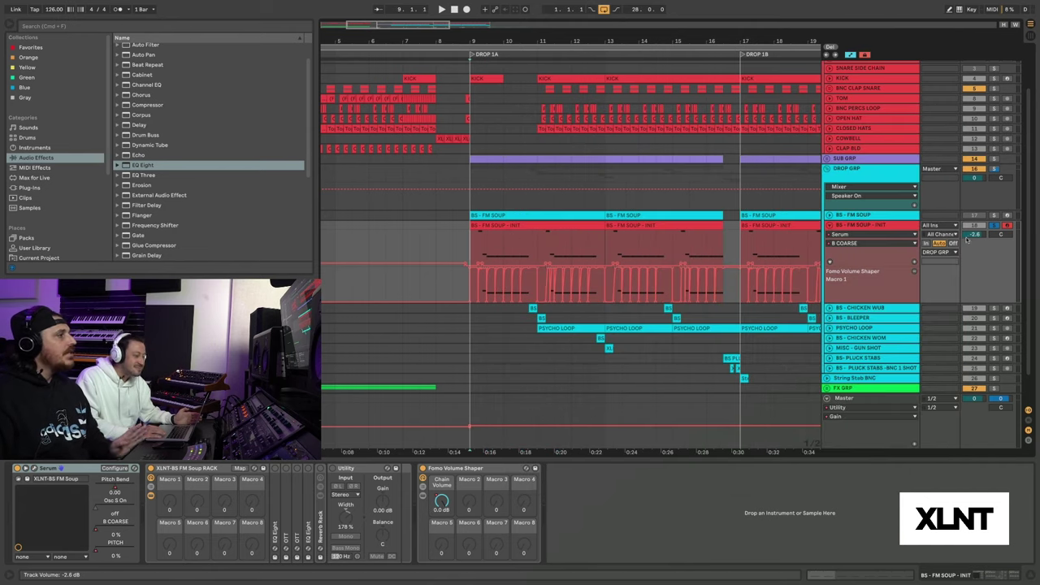
key("space")
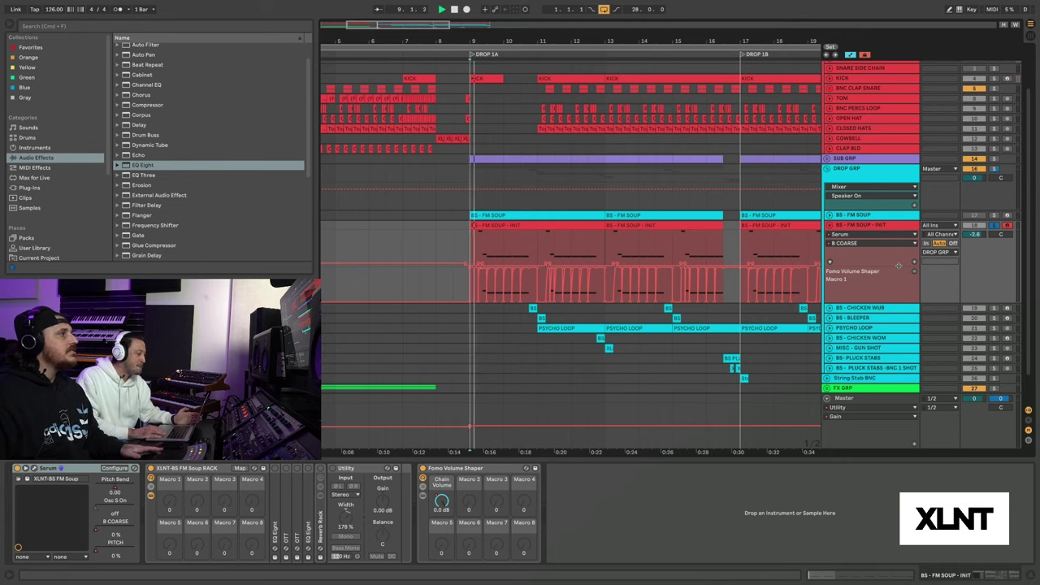
left_click(993, 225)
- Add EQ Eight after the bass rack, watch its enlarged curve and spectrum during playback, then fold it
left_click_drag(274, 494, 276, 495)
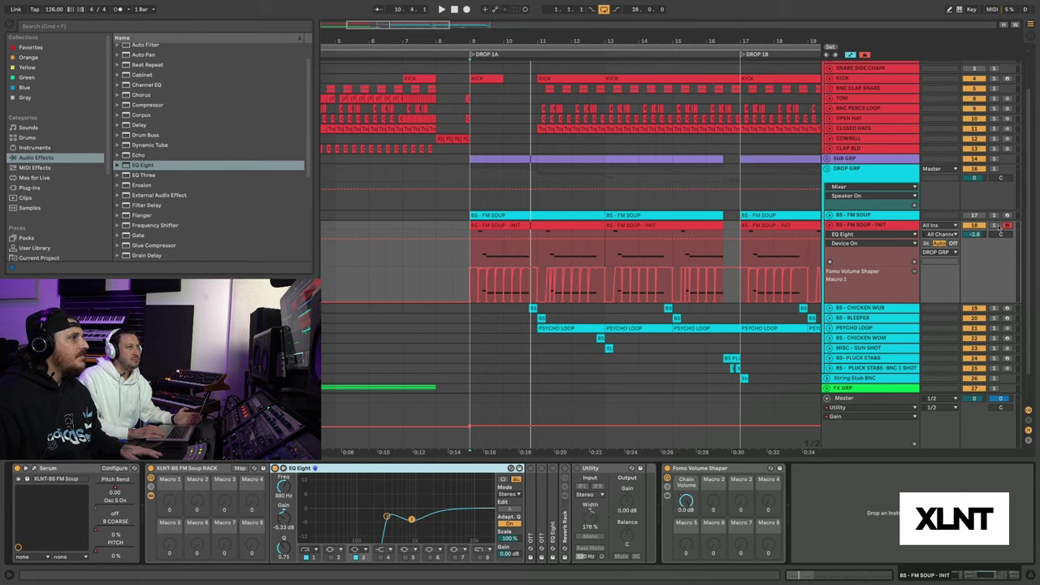
key("space")
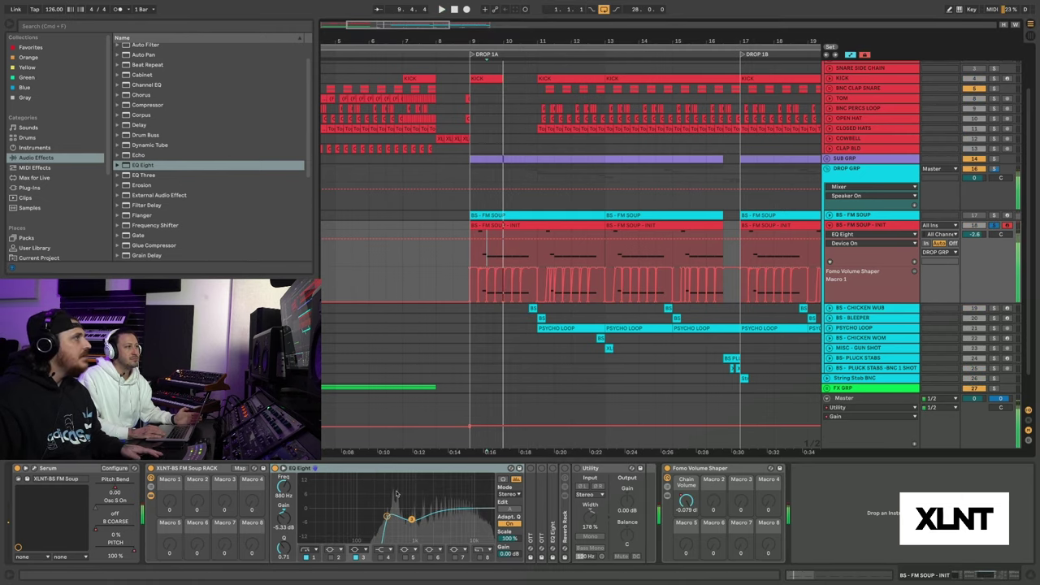
left_click(283, 468)
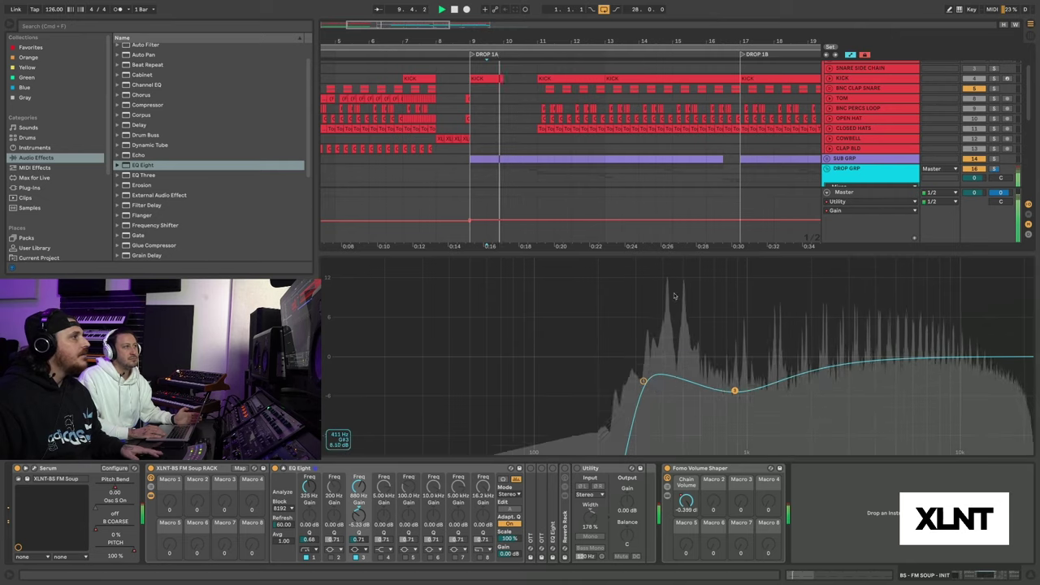
key("space")
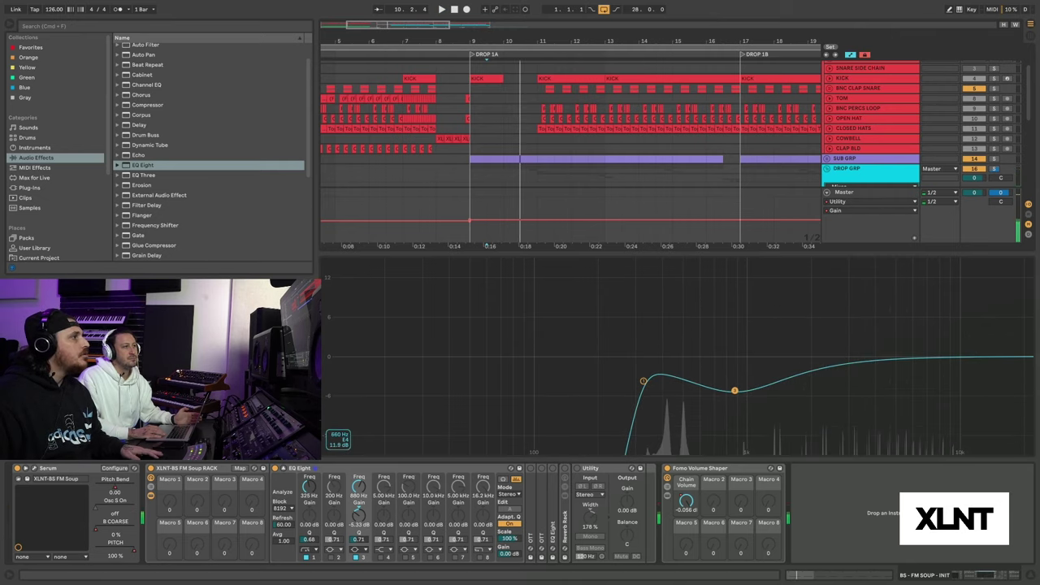
key("space")
key("space")
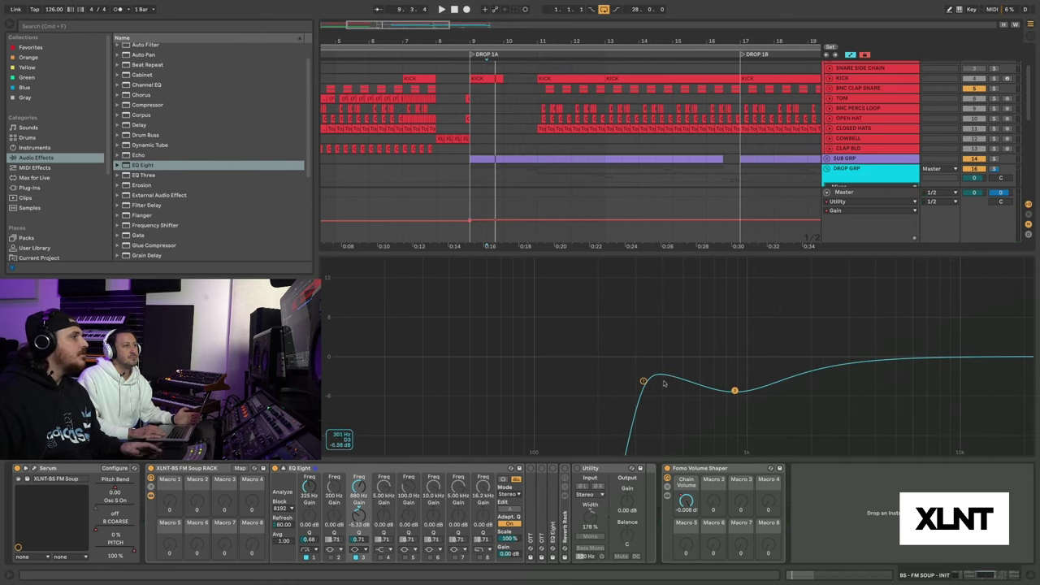
key("space")
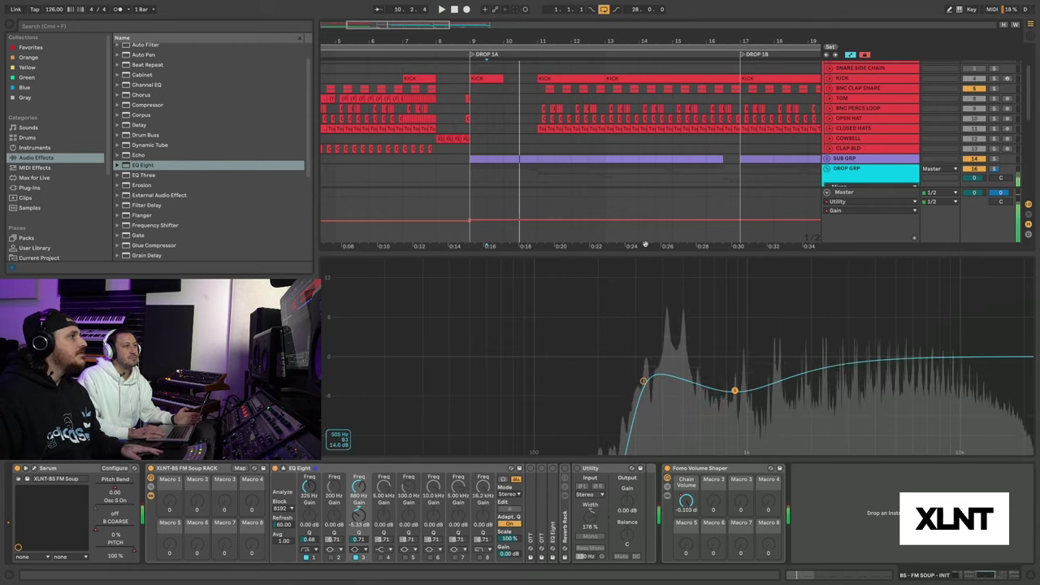
key("space")
left_click(405, 470)
key("Delete")
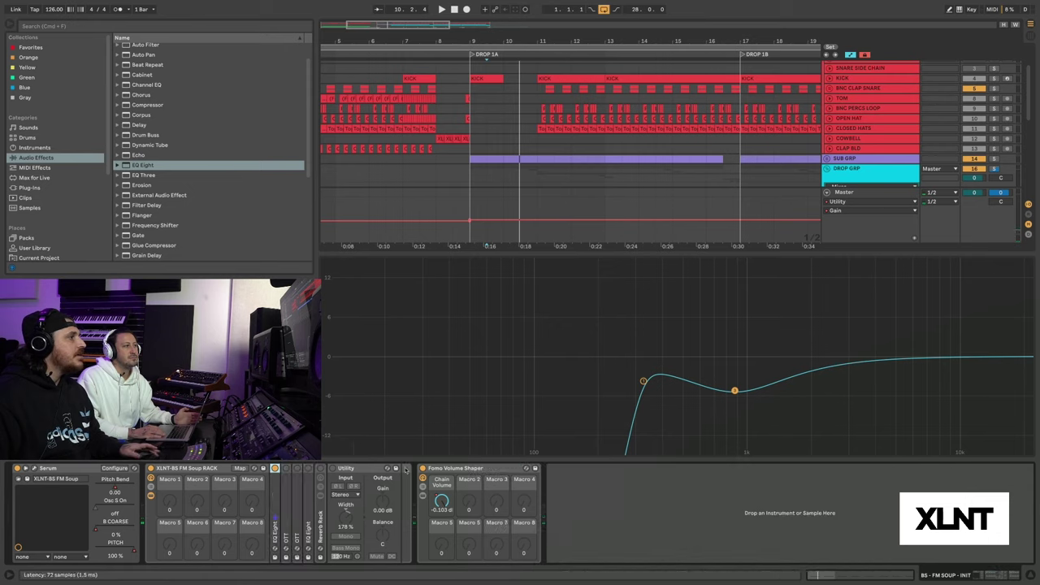
- Unfold OTT and compare the bass with OTT off and on, playing from 9.3.1
left_click(287, 517)
double_click(286, 487)
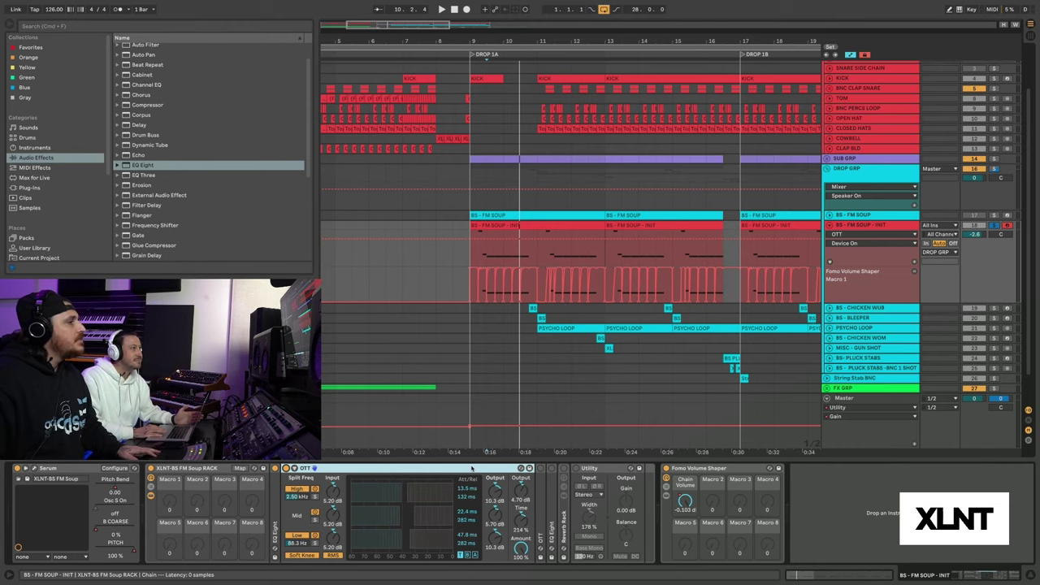
double_click(439, 469)
double_click(299, 478)
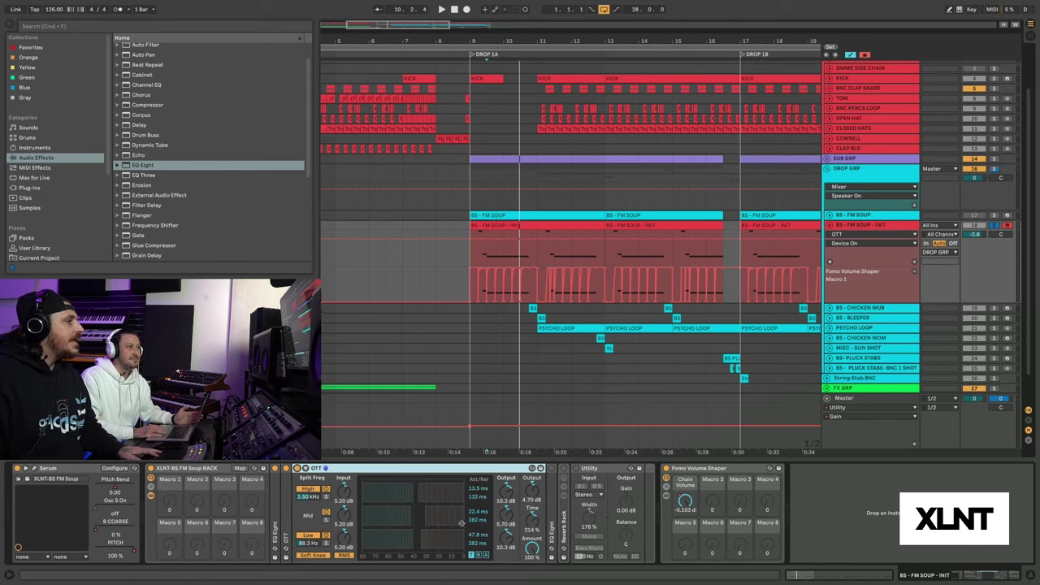
left_click(492, 425)
key("space")
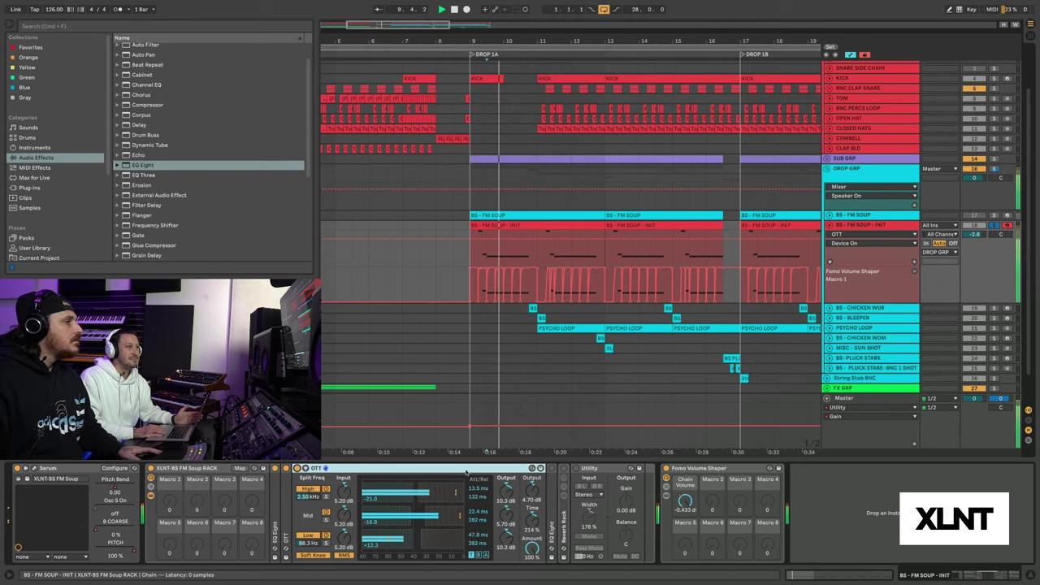
left_click(296, 468)
key("space")
key("space")
left_click(296, 468)
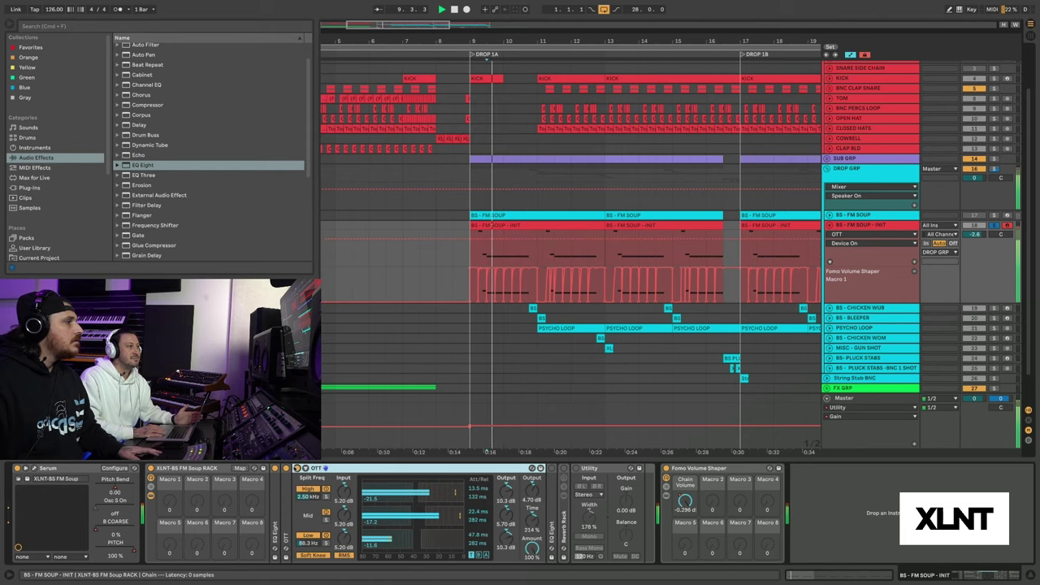
- Fold OTT, review the second EQ Eight's spectrum while playing, fold it, and unfold the Reverb Rack
double_click(352, 469)
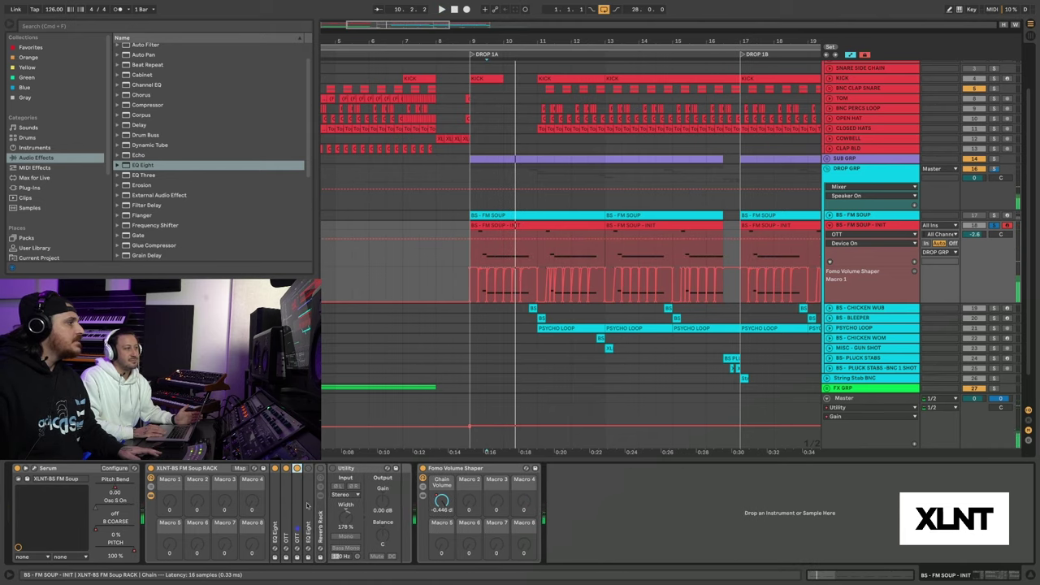
key("Return")
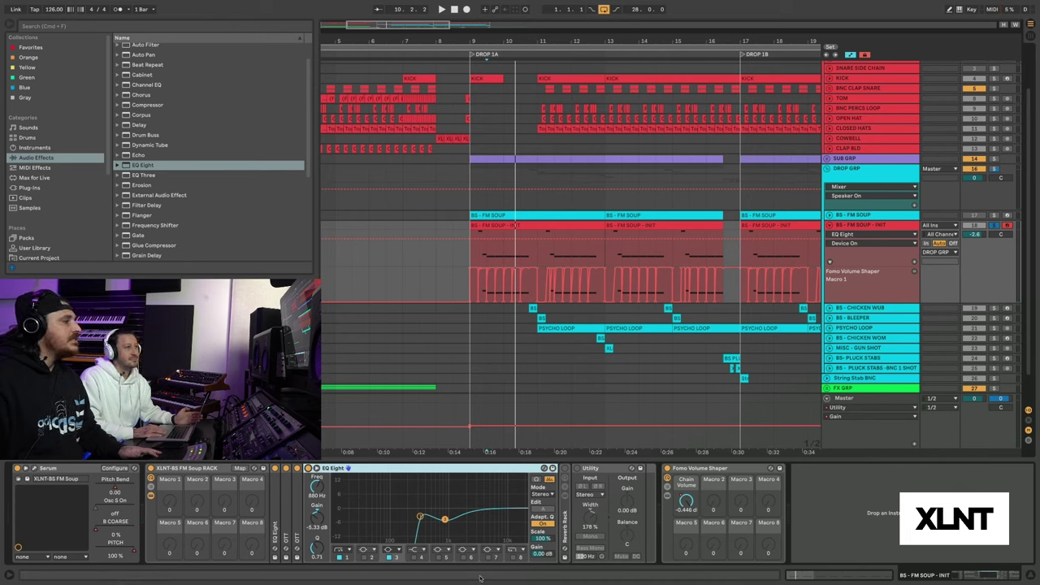
key("space")
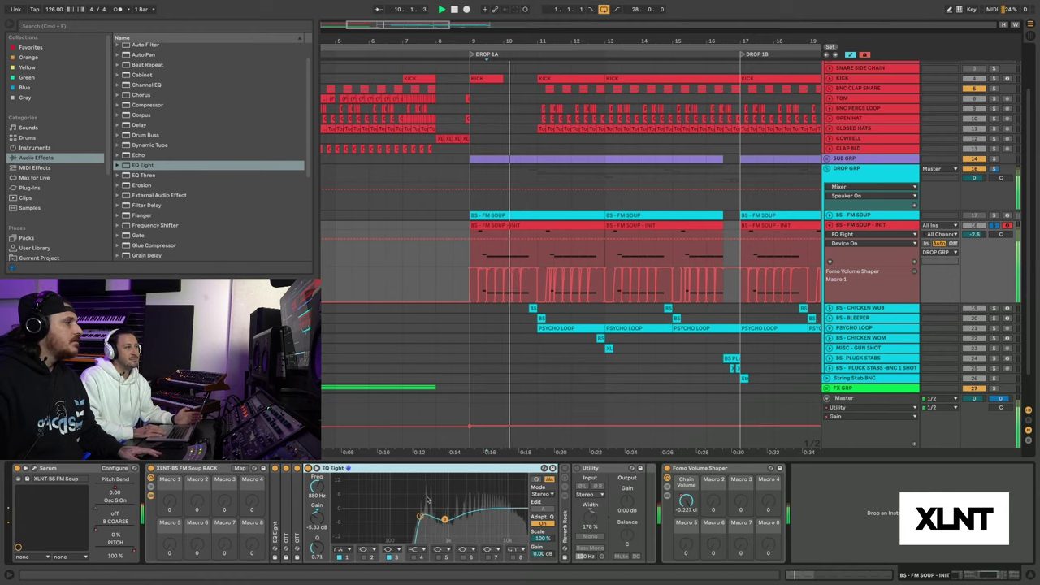
double_click(342, 468)
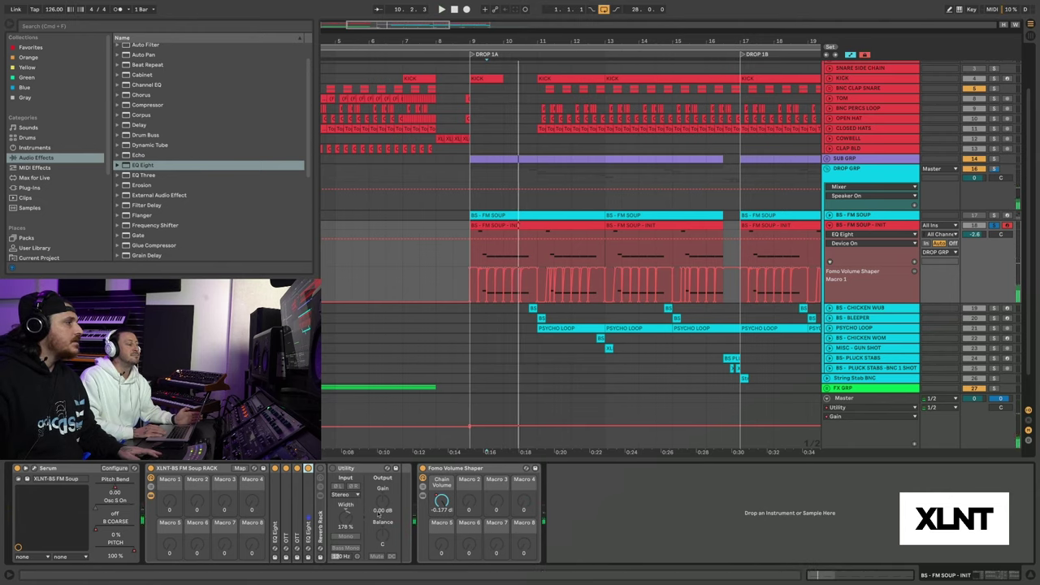
double_click(320, 513)
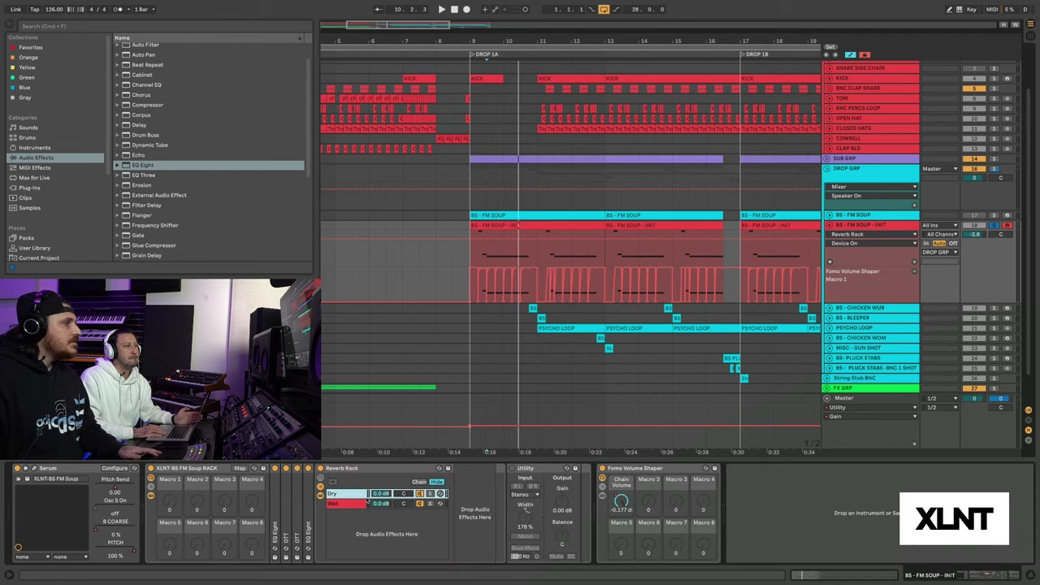
- Play the Wet chain's Reverb and Glue Compressor, fold both, then select Utility and replay
left_click(331, 504)
key("space")
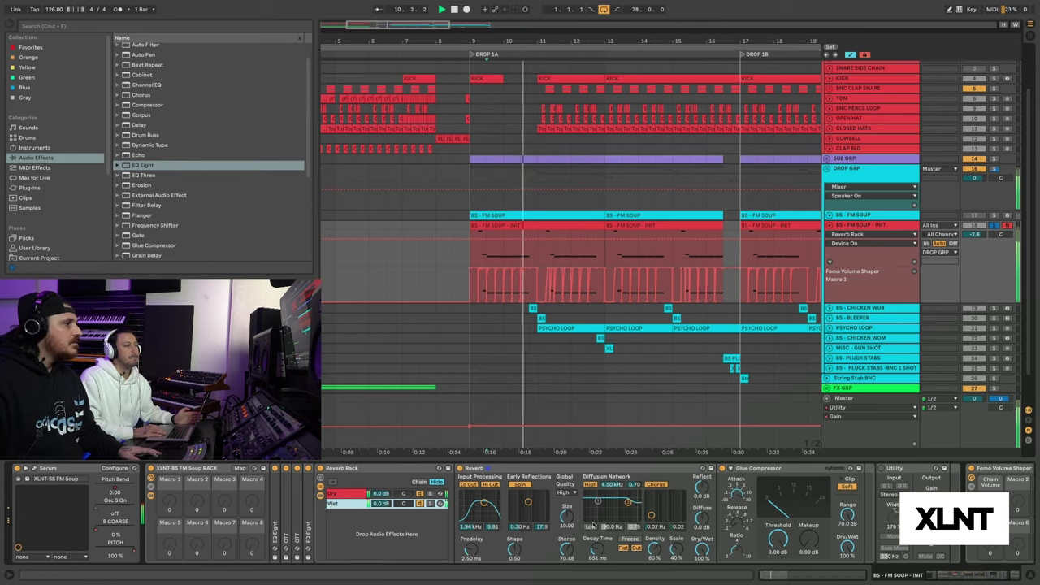
double_click(802, 470)
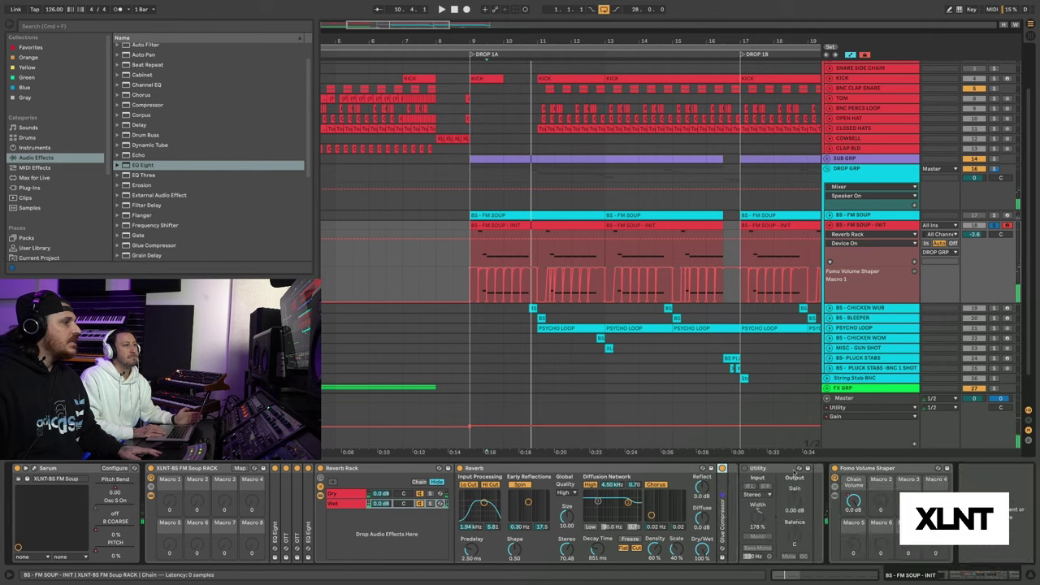
double_click(559, 470)
left_click(505, 512)
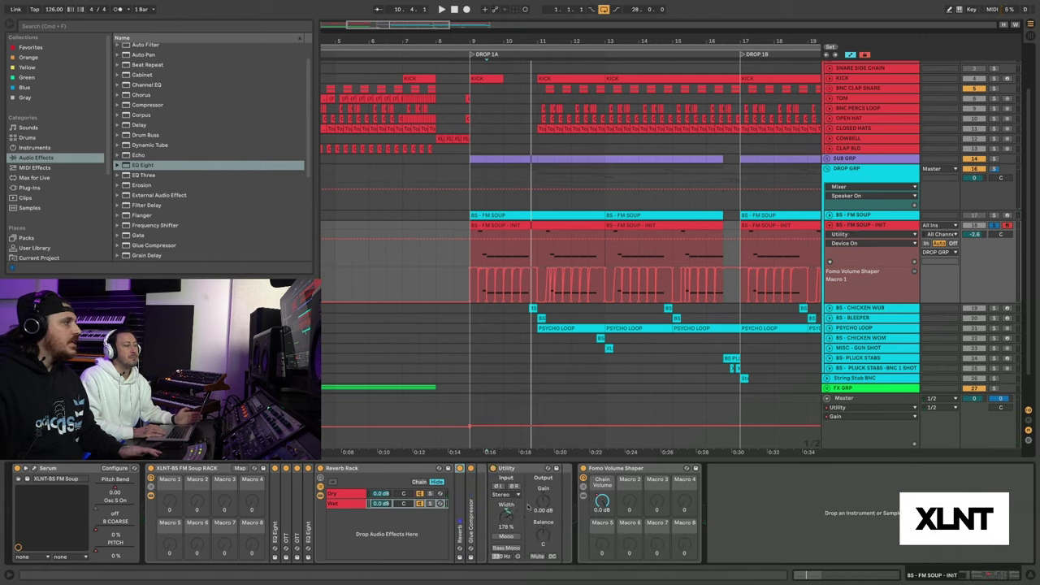
key("space")
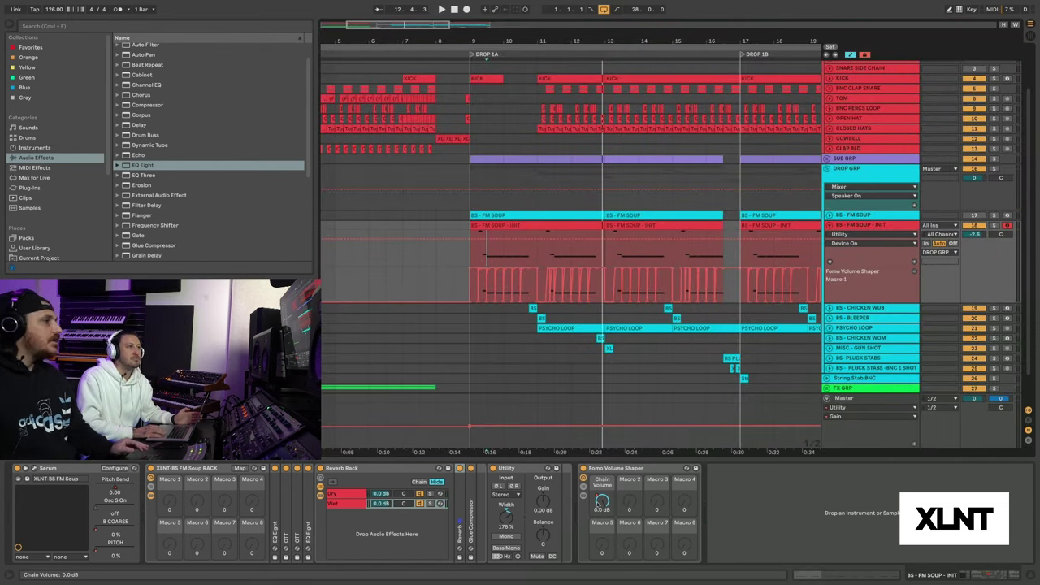
- Show the Fomo Volume Shaper's Chain Volume automation and zoom in and out on it
left_click(602, 502)
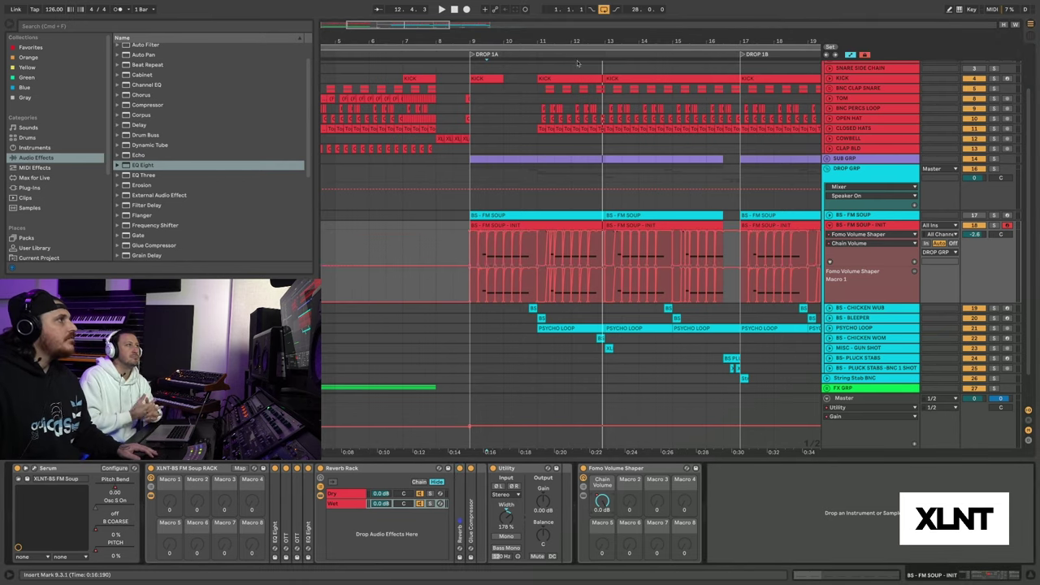
key("plus")
key("minus")
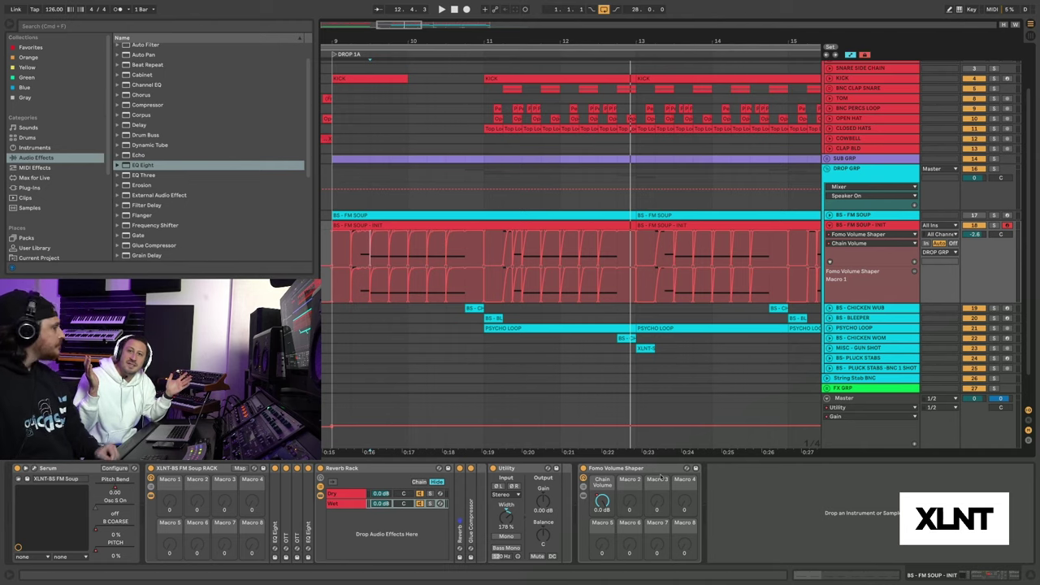
- Hide the automation lanes, zoom out over the drop, and set the playback start to bar 5
key("a")
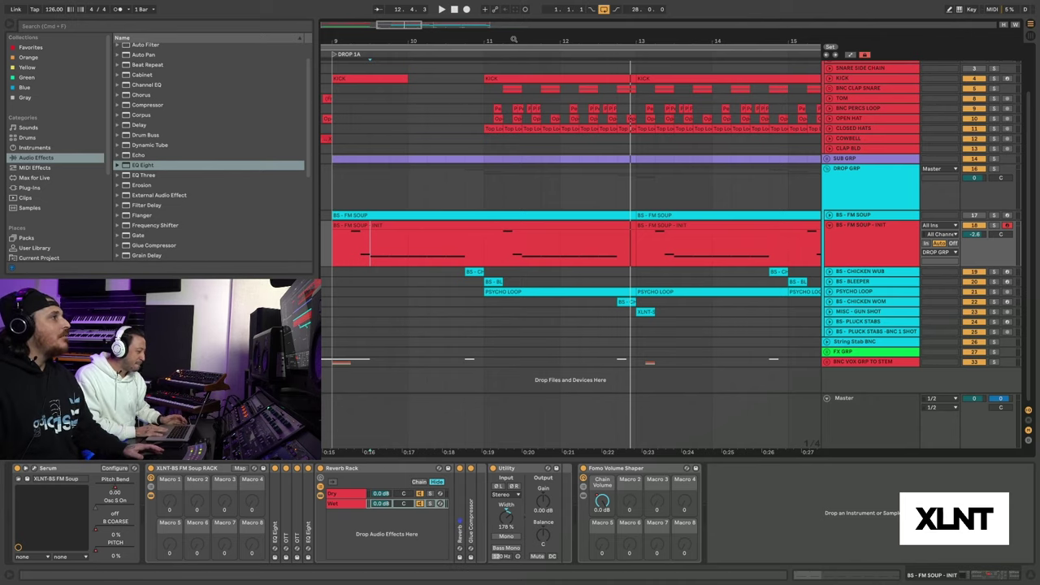
scroll(520, 130, "down", 4)
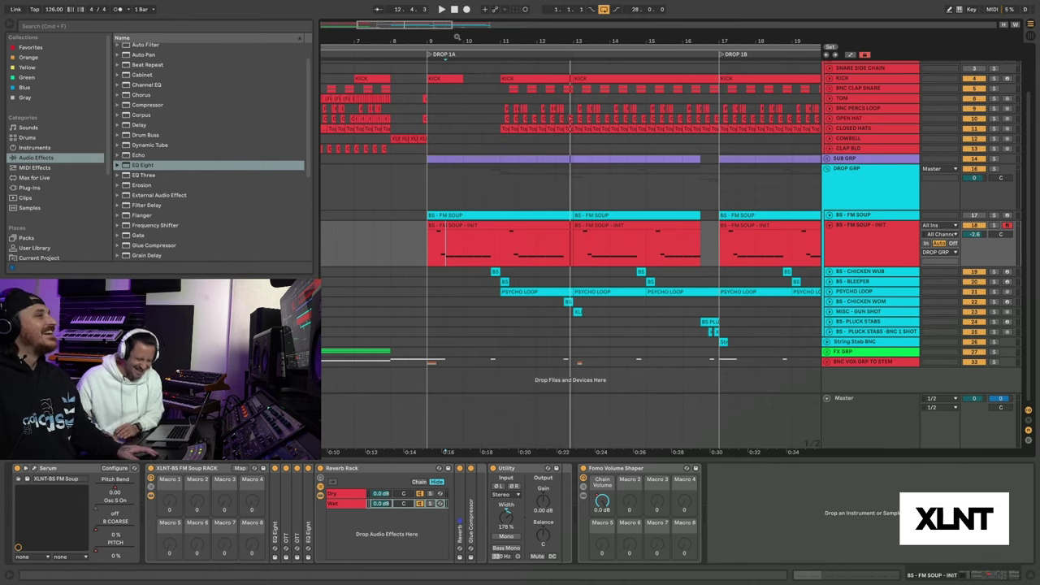
key("minus")
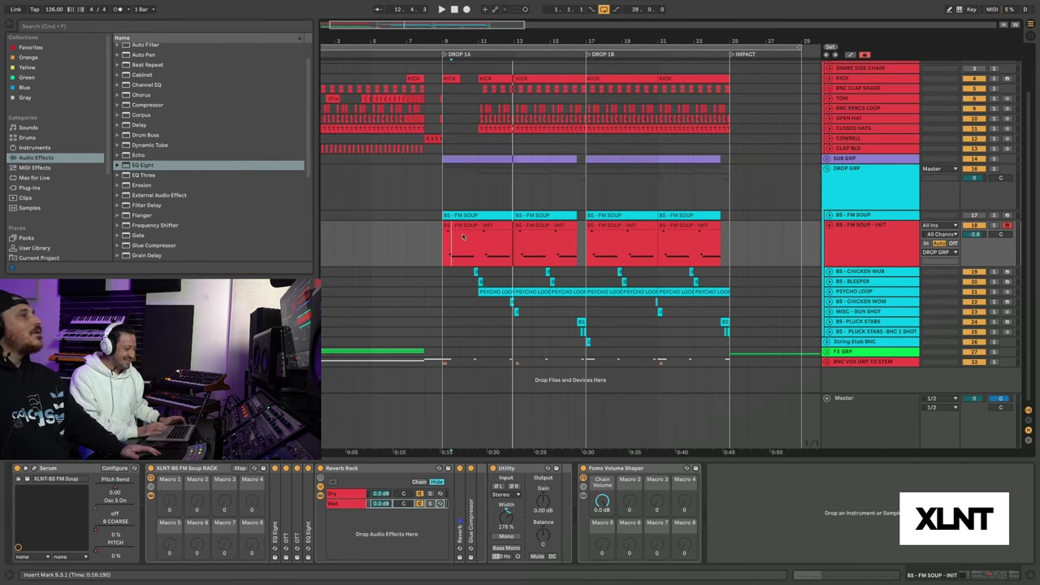
left_click(371, 236)
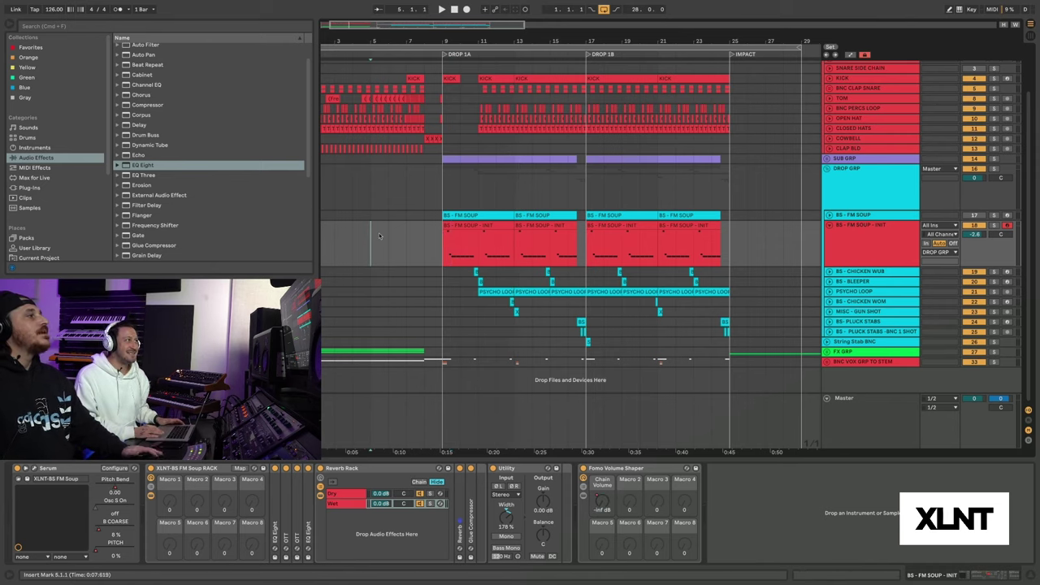